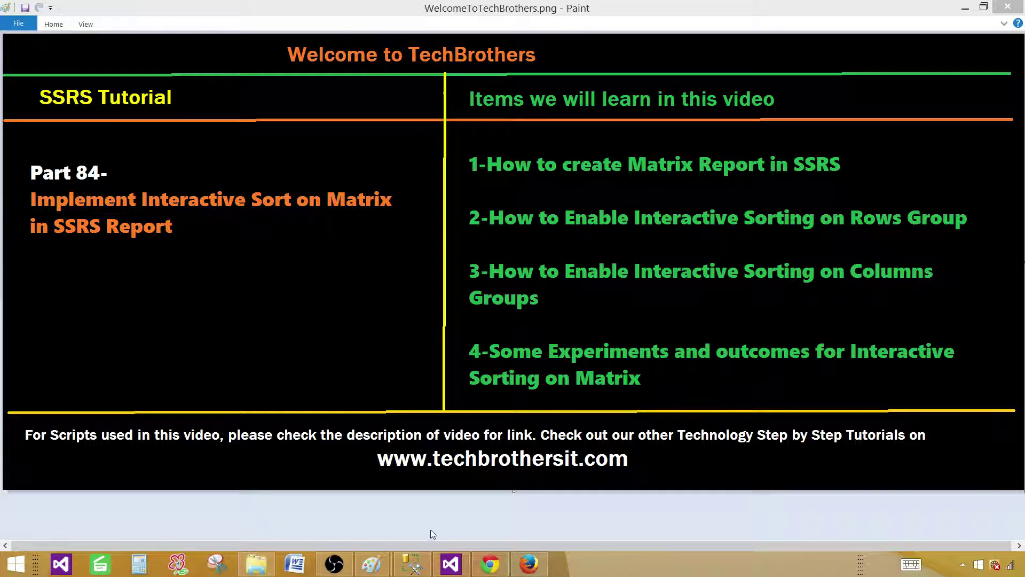
Switch to SQL Server Management Studio, copy the SELECT query on dbo.TotalSale and highlight all of its result rows
{"action": "left_click", "coordinate": [416, 570]}
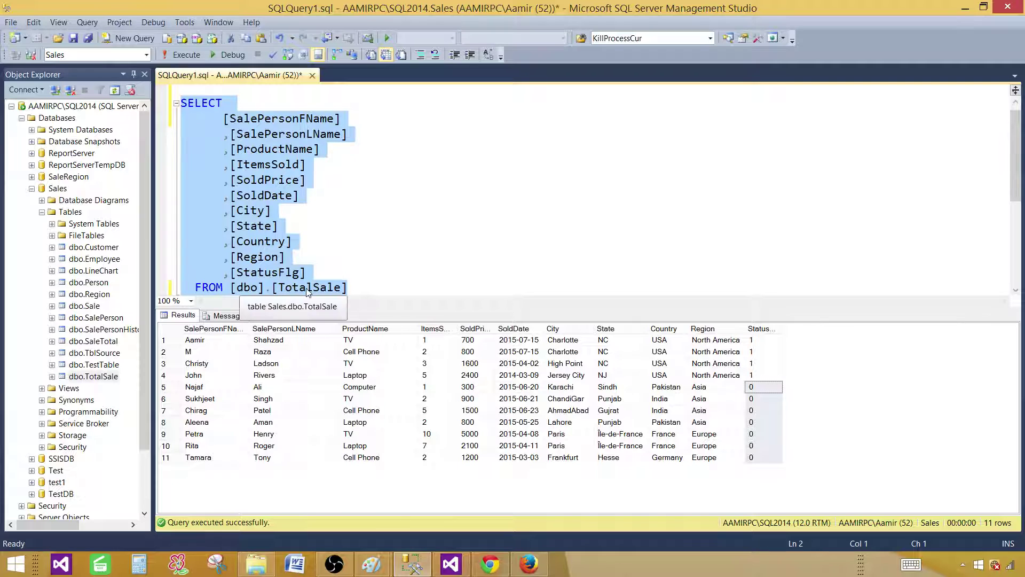
{"action": "right_click", "coordinate": [259, 166]}
{"action": "left_click", "coordinate": [282, 187]}
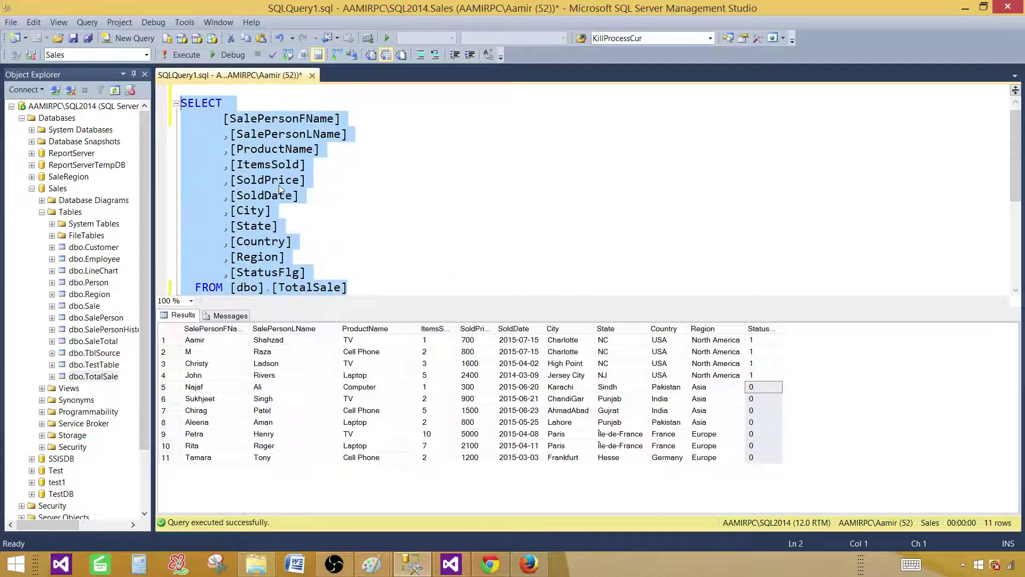
{"action": "left_click_drag", "start_coordinate": [207, 340], "coordinate": [747, 457]}
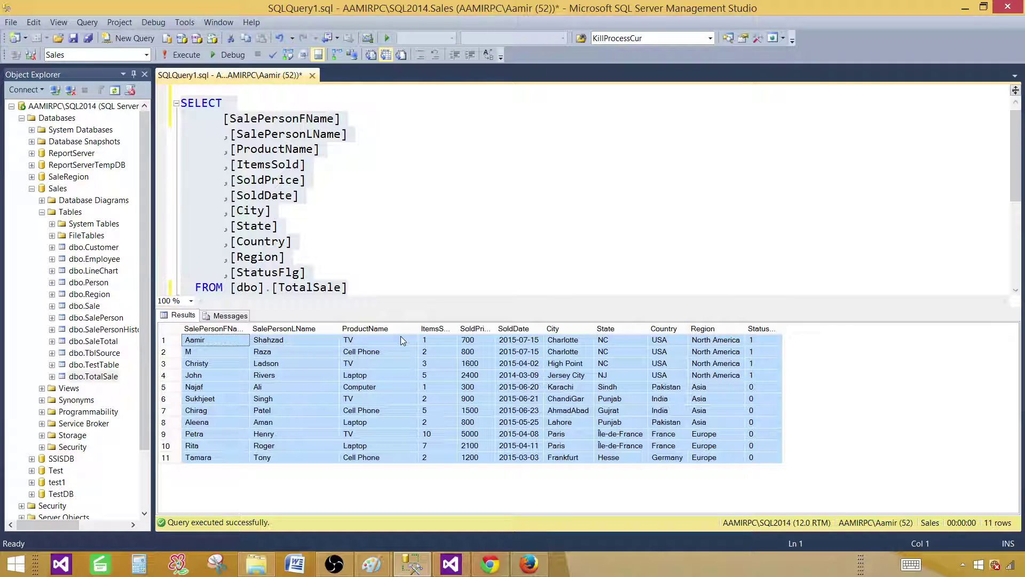
Switch to Visual Studio and choose the empty Report template for a new item in the project's Reports folder
{"action": "left_click", "coordinate": [463, 565]}
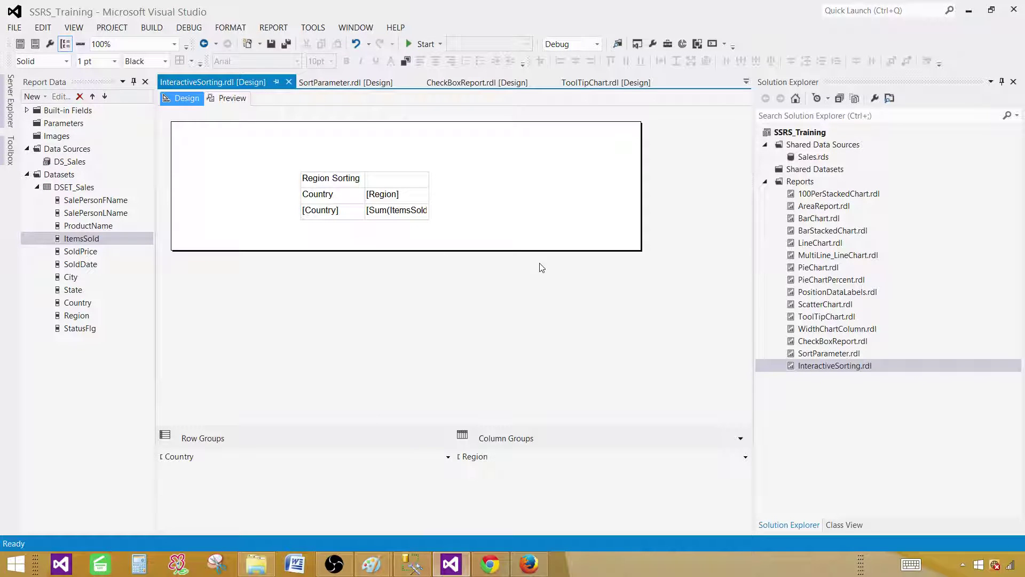
{"action": "left_click", "coordinate": [800, 184]}
{"action": "right_click", "coordinate": [801, 184]}
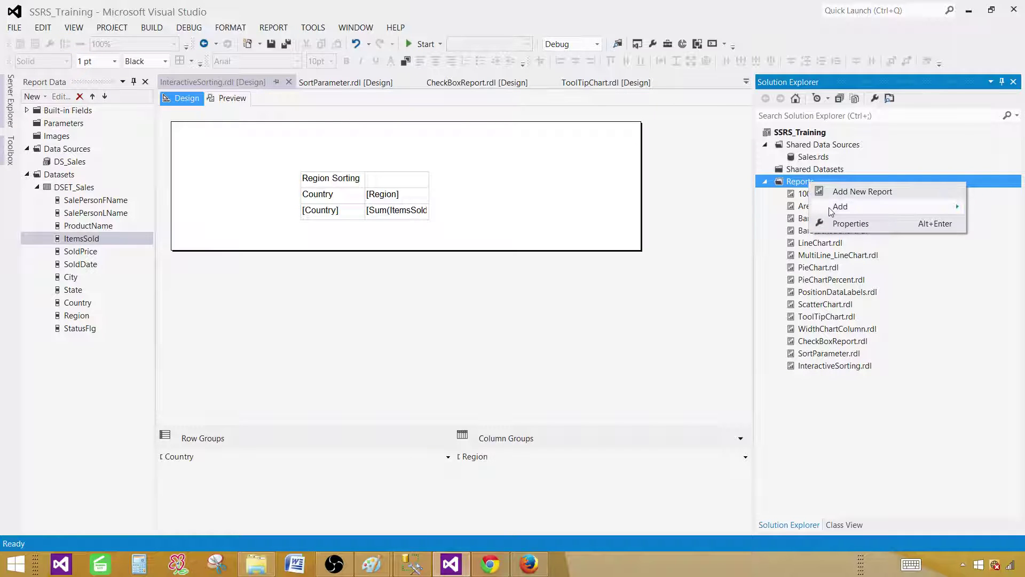
{"action": "mouse_move", "coordinate": [831, 211]}
{"action": "left_click", "coordinate": [765, 212]}
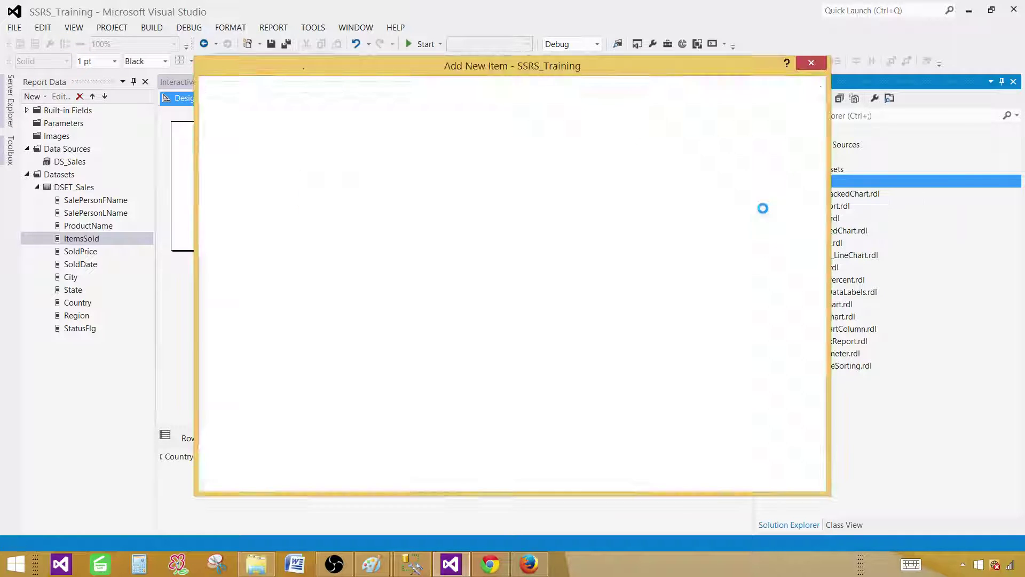
{"action": "left_click", "coordinate": [424, 141]}
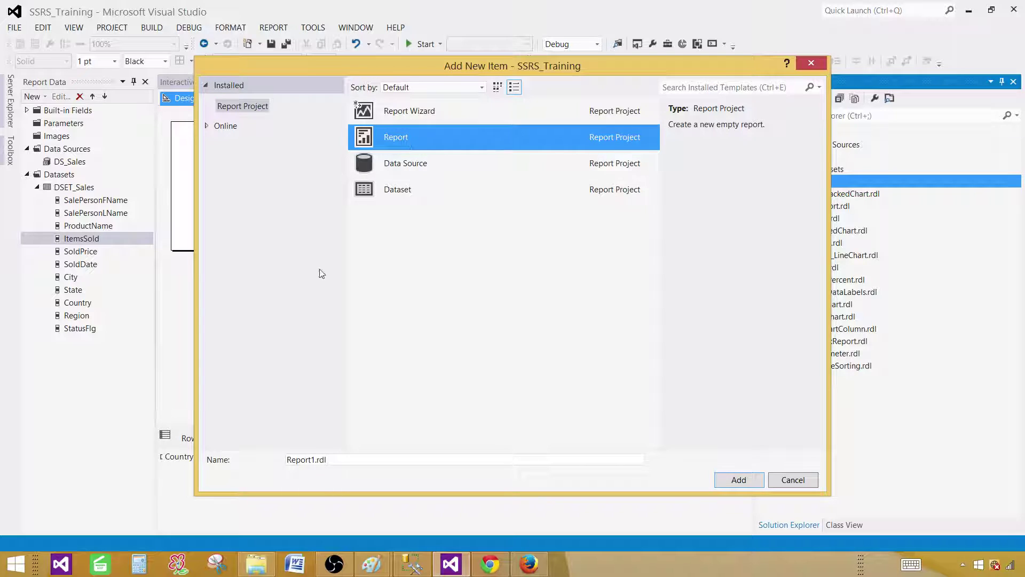
Name the new report MATRIXInteractiveSorting.rdl and add it to the project
{"action": "left_click", "coordinate": [318, 458]}
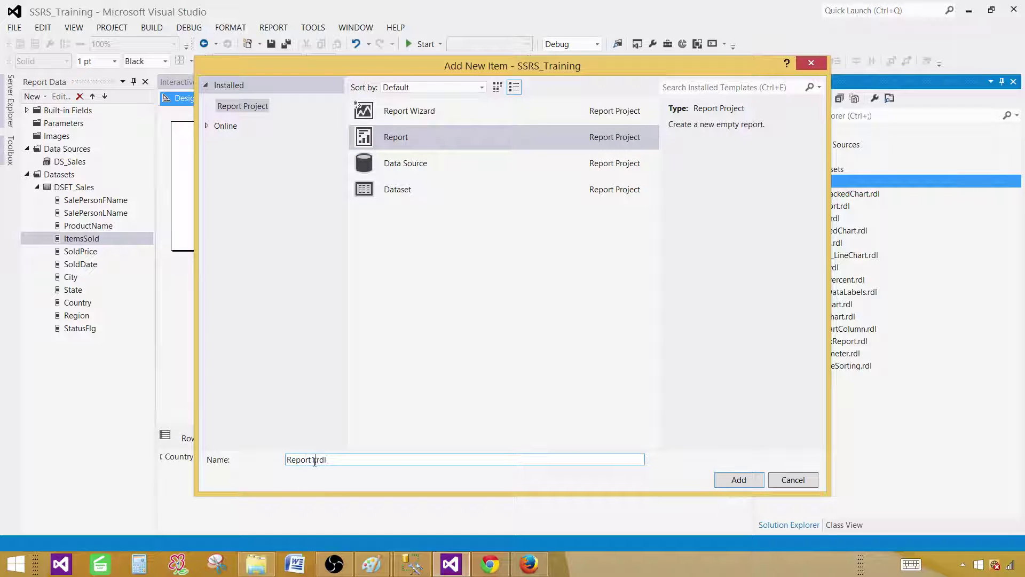
{"action": "left_click_drag", "start_coordinate": [314, 460], "coordinate": [269, 461]}
{"action": "type", "text": "MR"}
{"action": "key", "text": "BackSpace"}
{"action": "type", "text": "ATRIX"}
{"action": "type", "text": "Interactiv"}
{"action": "type", "text": "eSorting"}
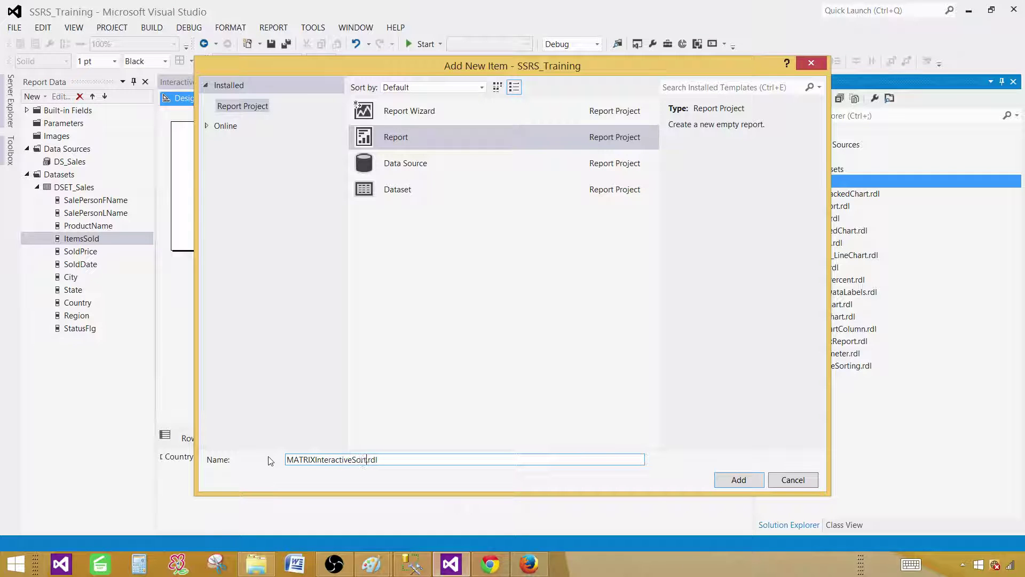
{"action": "left_click", "coordinate": [738, 480]}
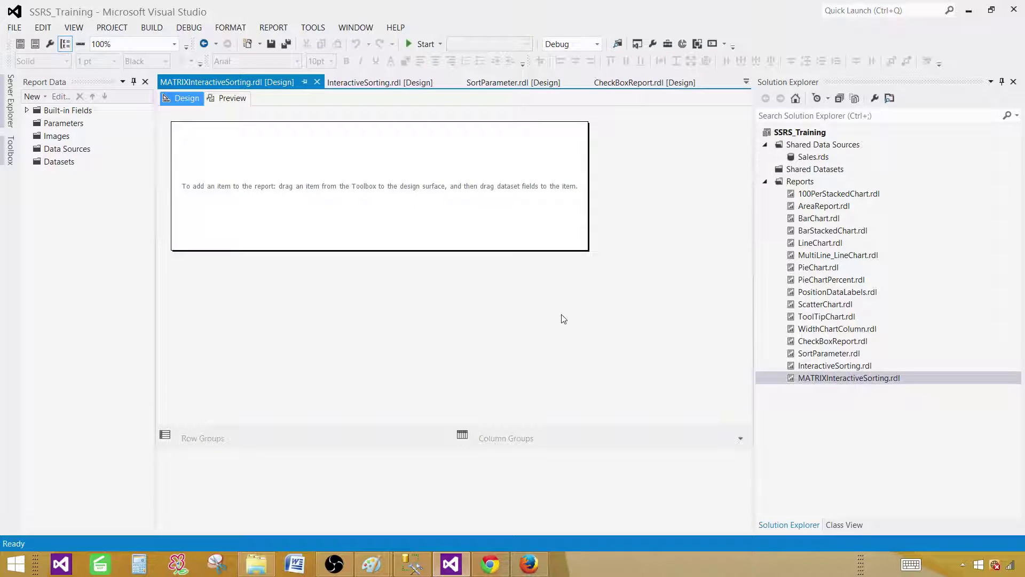
Create a new data source for the report and name it DS_Sales
{"action": "left_click", "coordinate": [73, 152]}
{"action": "right_click", "coordinate": [76, 150]}
{"action": "left_click", "coordinate": [104, 158]}
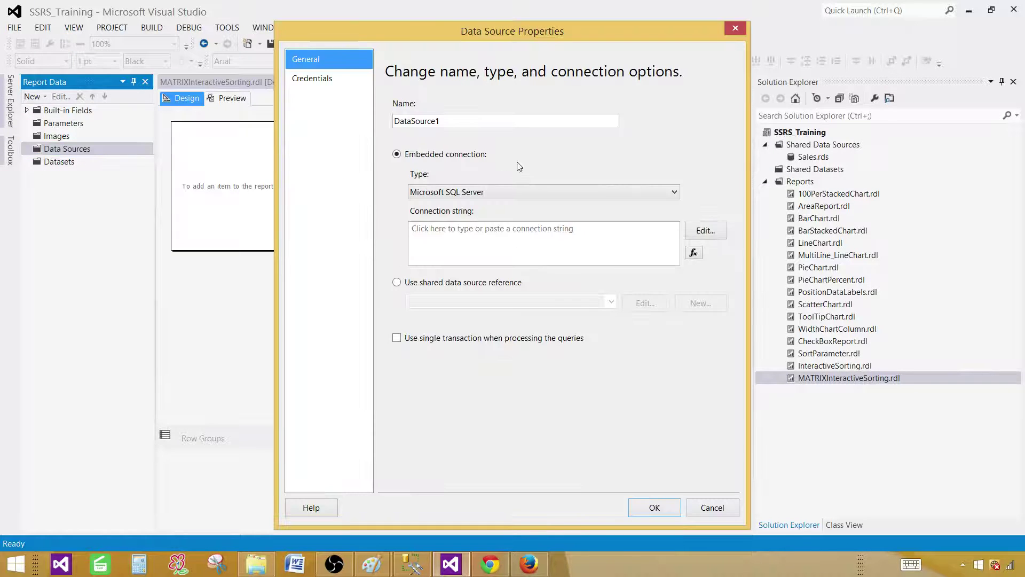
{"action": "left_click_drag", "start_coordinate": [472, 120], "coordinate": [285, 125]}
{"action": "type", "text": "D"}
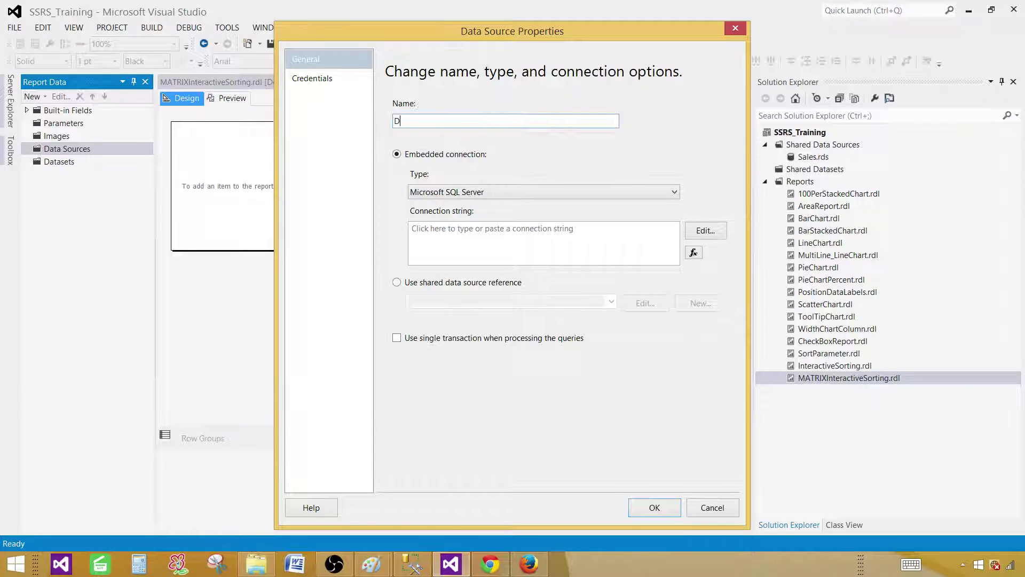
{"action": "type", "text": "S_Sales"}
Point the data source to the shared data source reference Sales and save it
{"action": "left_click", "coordinate": [456, 286]}
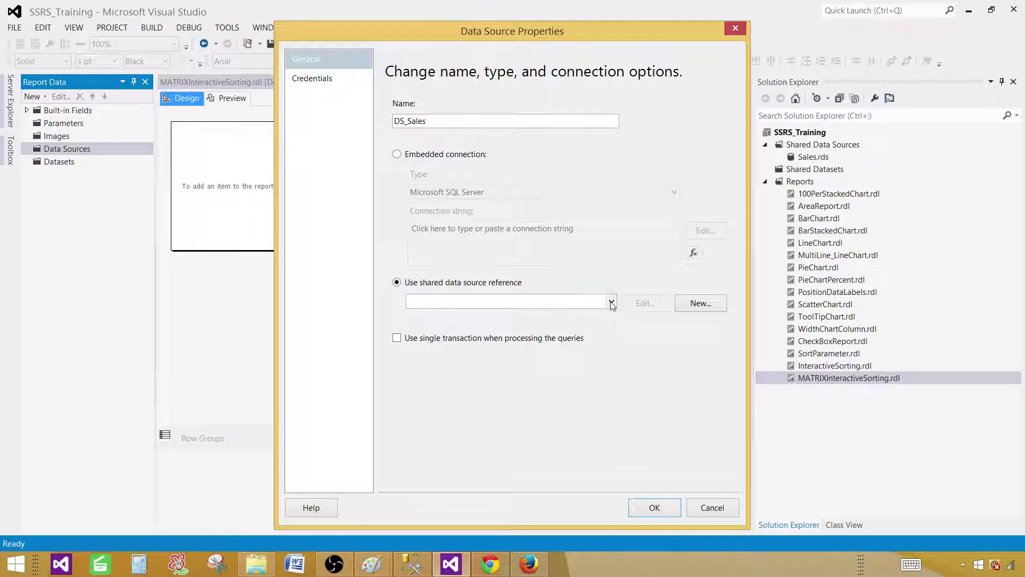
{"action": "left_click", "coordinate": [611, 302]}
{"action": "left_click", "coordinate": [482, 313]}
{"action": "left_click", "coordinate": [446, 302]}
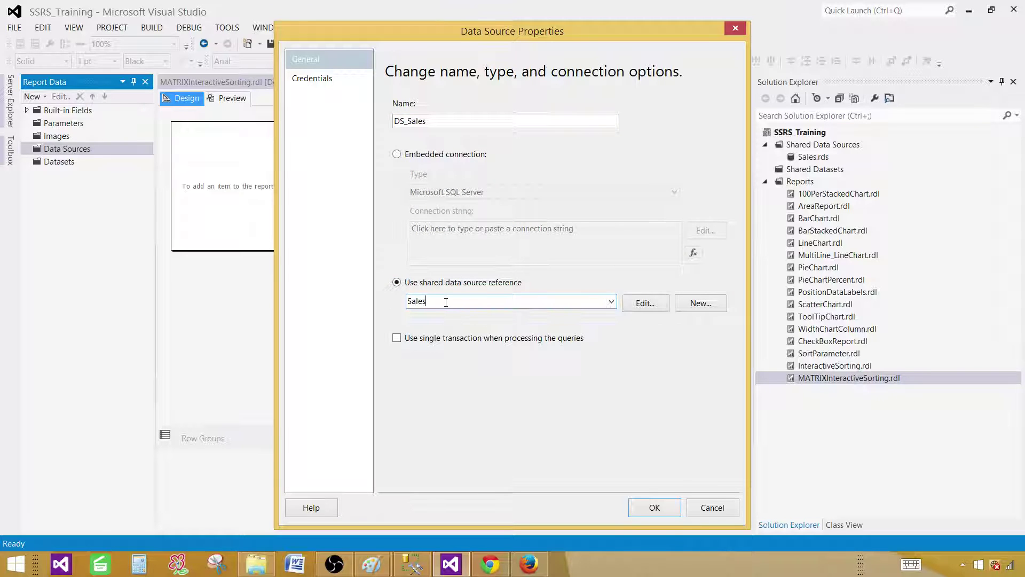
{"action": "left_click_drag", "start_coordinate": [445, 302], "coordinate": [376, 304]}
{"action": "left_click", "coordinate": [431, 300]}
{"action": "left_click", "coordinate": [652, 508]}
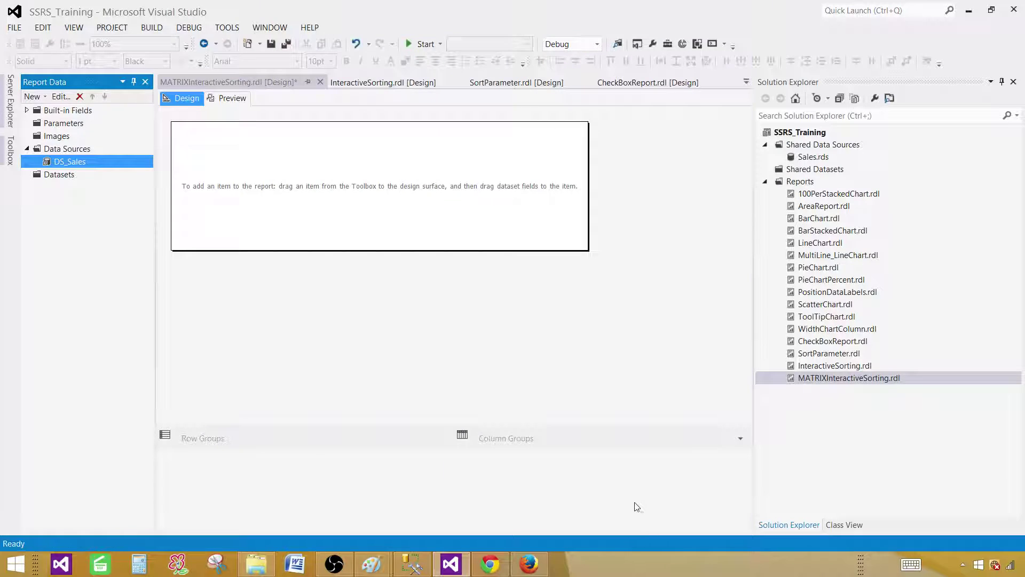
Create a dataset named DSET_Sales, embedded in the report and based on the DS_Sales data source
{"action": "left_click", "coordinate": [73, 178]}
{"action": "right_click", "coordinate": [74, 178]}
{"action": "left_click", "coordinate": [98, 183]}
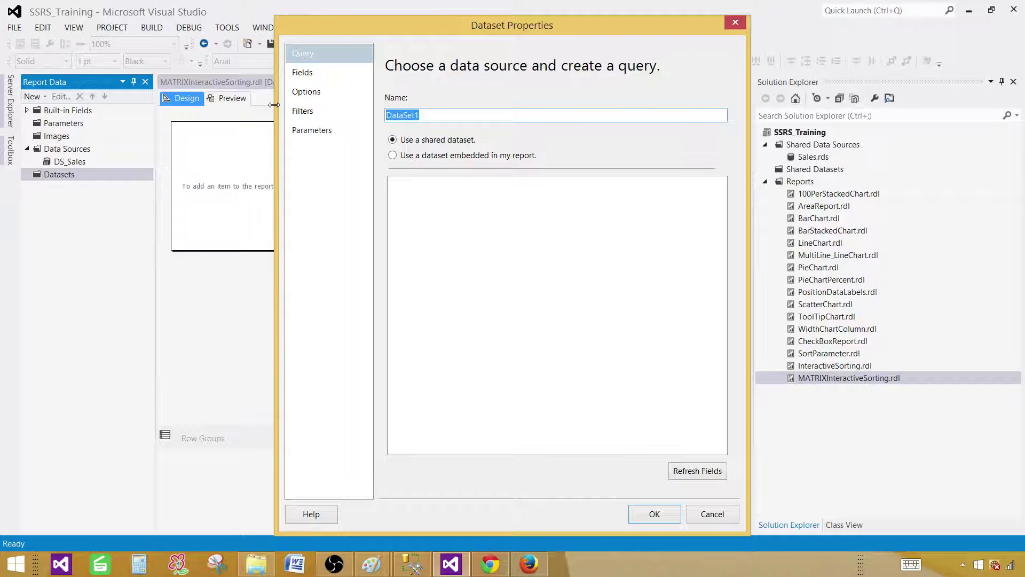
{"action": "type", "text": "DSET_Sales"}
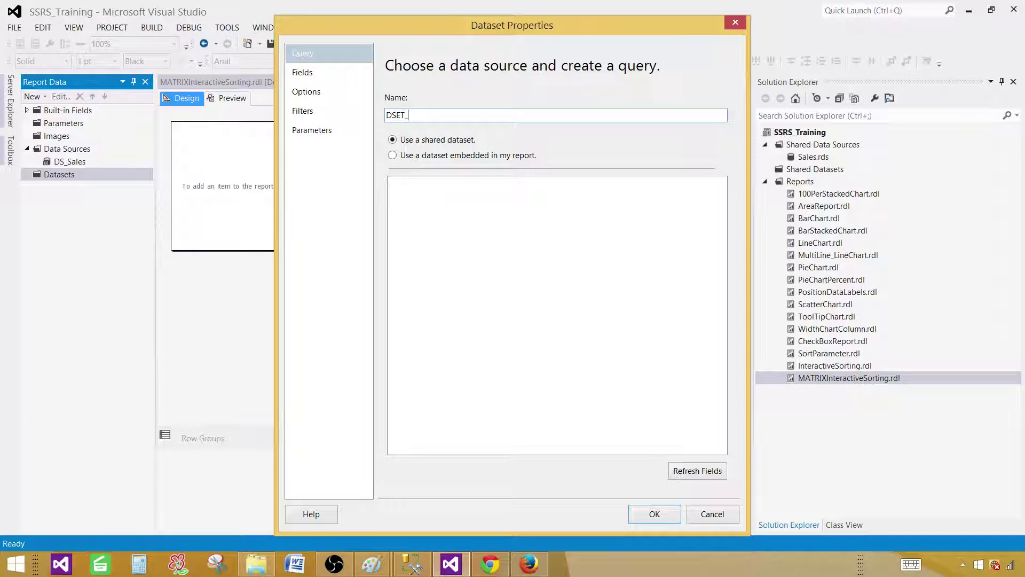
{"action": "left_click", "coordinate": [457, 156]}
{"action": "left_click", "coordinate": [431, 203]}
{"action": "left_click", "coordinate": [422, 219]}
Paste the copied TotalSale query as the dataset's text query, check its lines and save the dataset
{"action": "right_click", "coordinate": [487, 313]}
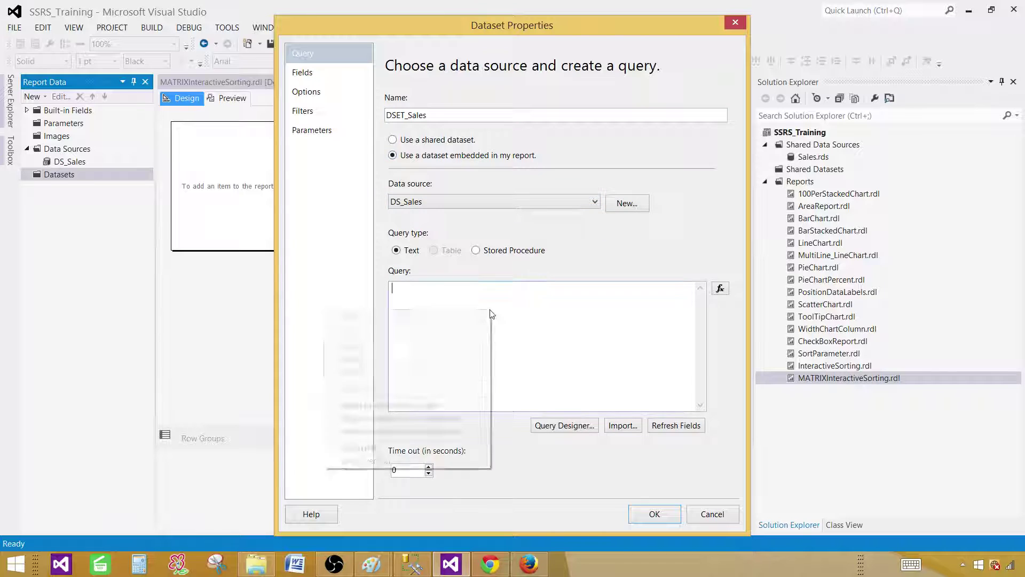
{"action": "left_click", "coordinate": [433, 358]}
{"action": "scroll", "coordinate": [465, 341], "scroll_direction": "up", "scroll_amount": 1}
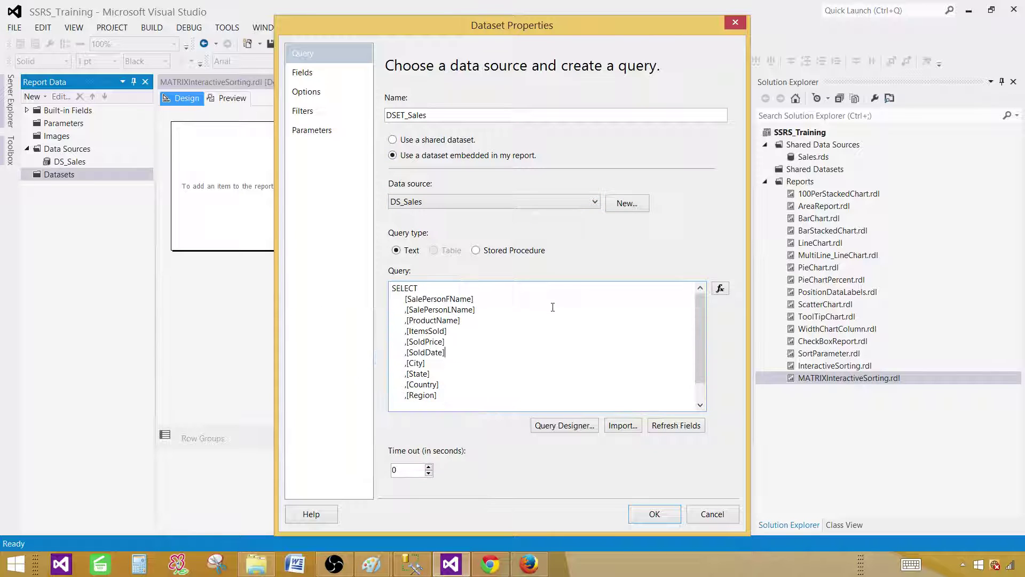
{"action": "scroll", "coordinate": [479, 358], "scroll_direction": "down", "scroll_amount": 1}
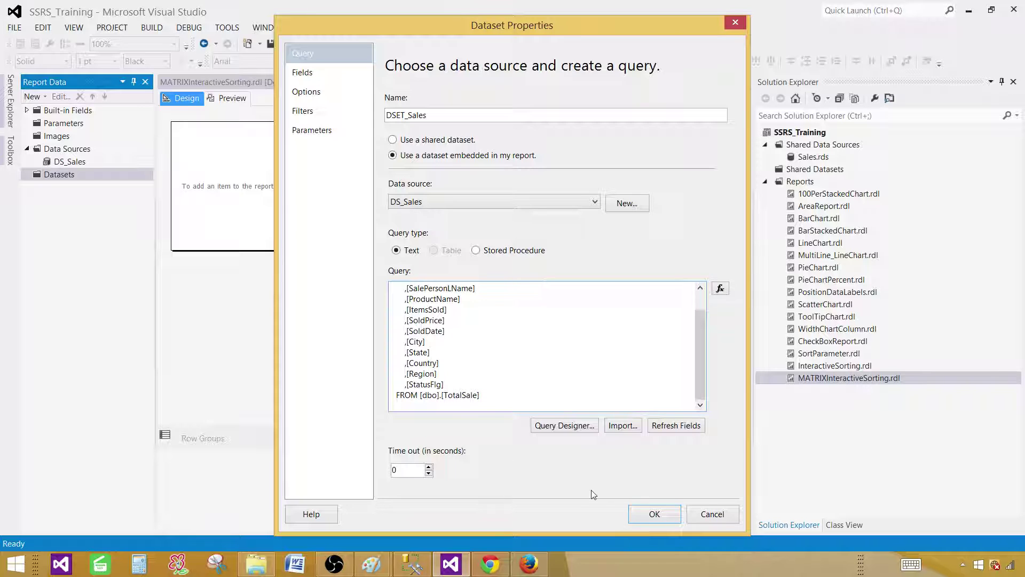
{"action": "left_click", "coordinate": [654, 513]}
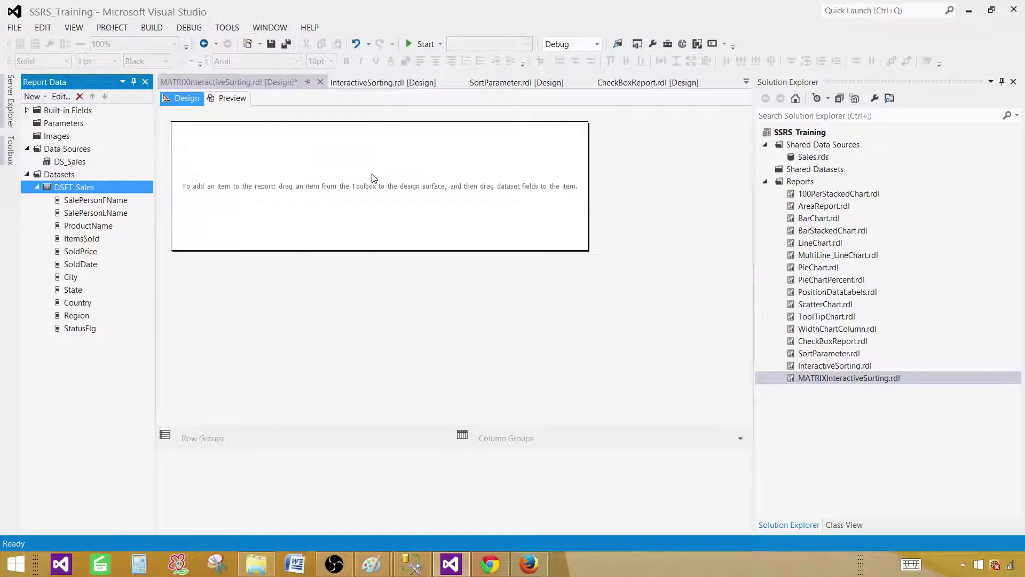
Insert a matrix in the report body, reposition it nearer the left side and enlarge its cells
{"action": "right_click", "coordinate": [330, 148]}
{"action": "mouse_move", "coordinate": [382, 196]}
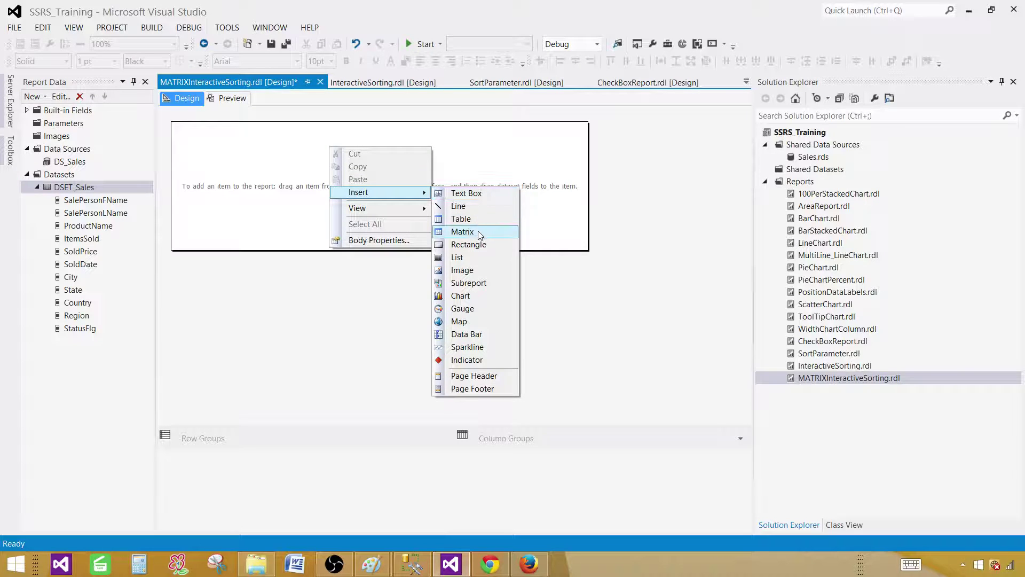
{"action": "left_click", "coordinate": [462, 232]}
{"action": "left_click_drag", "start_coordinate": [336, 147], "coordinate": [258, 173]}
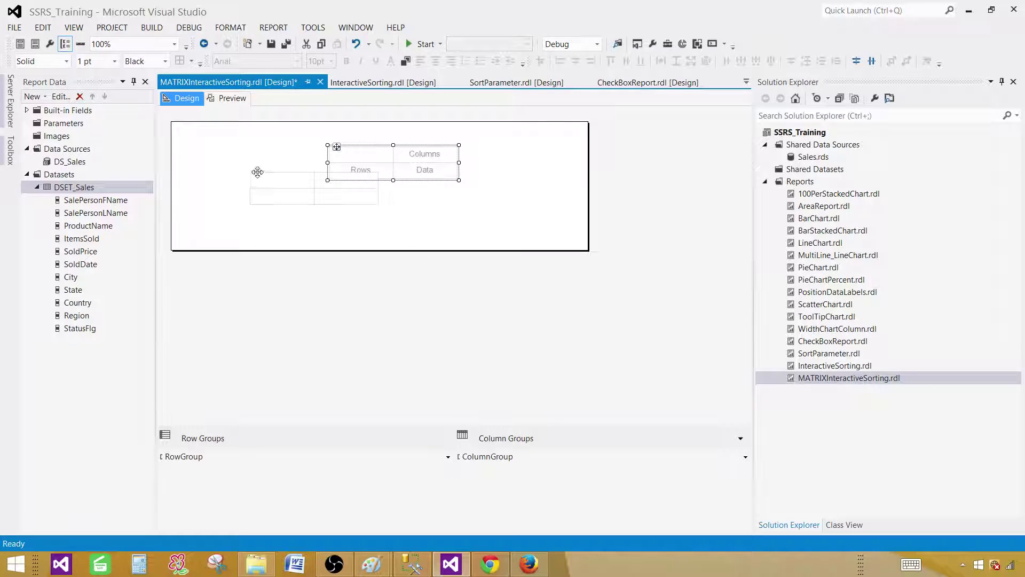
{"action": "left_click_drag", "start_coordinate": [383, 206], "coordinate": [459, 224]}
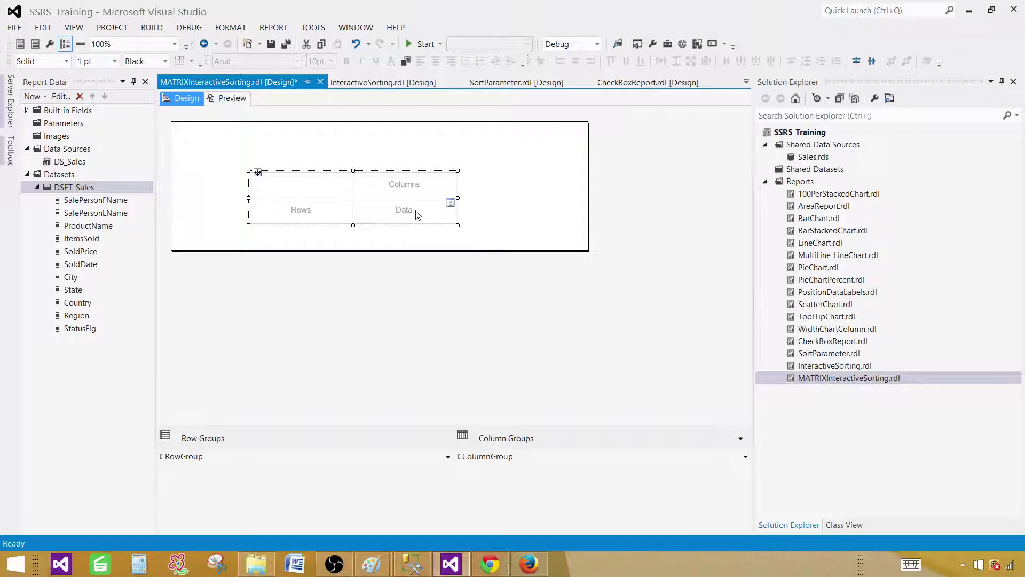
Group the matrix rows by Region, with Country as a child row group beside it
{"action": "left_click", "coordinate": [305, 219]}
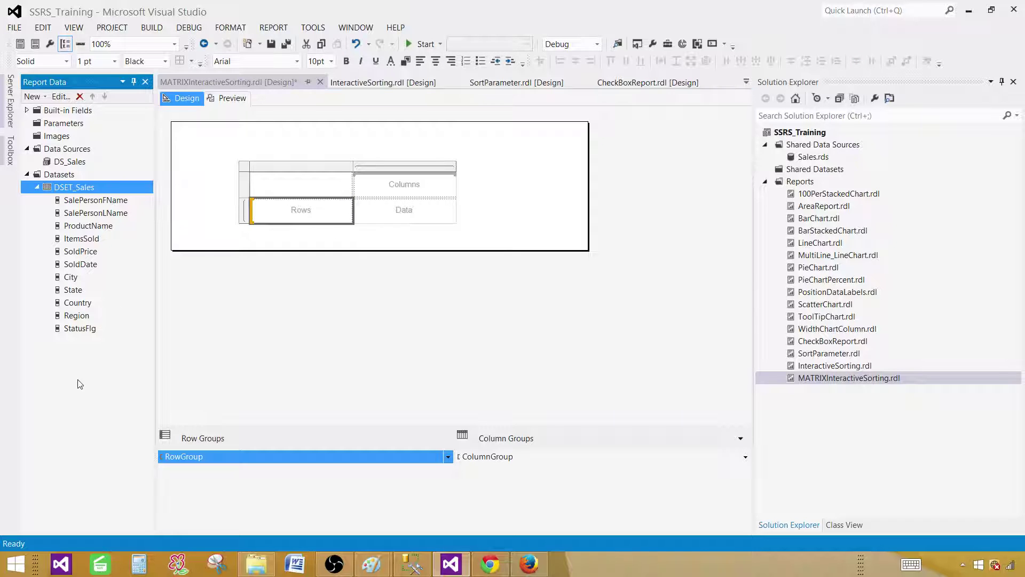
{"action": "left_click_drag", "start_coordinate": [77, 315], "coordinate": [261, 213]}
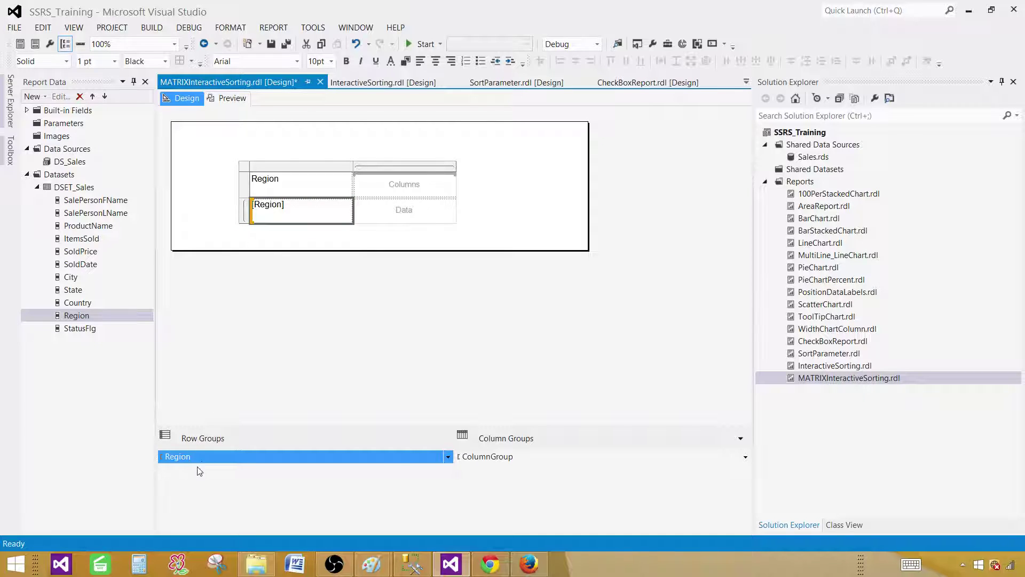
{"action": "left_click", "coordinate": [77, 303]}
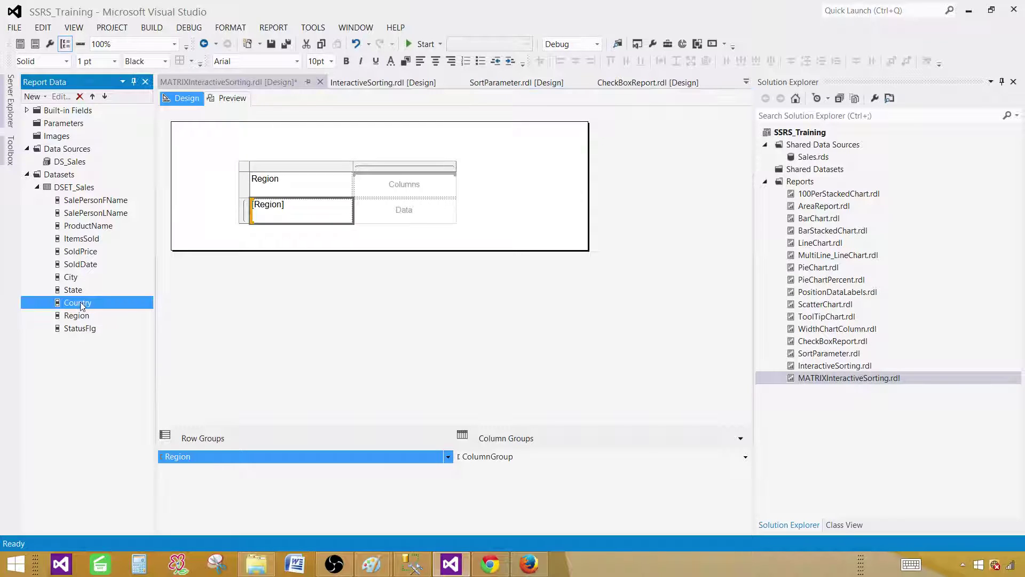
{"action": "left_click_drag", "start_coordinate": [76, 302], "coordinate": [350, 211]}
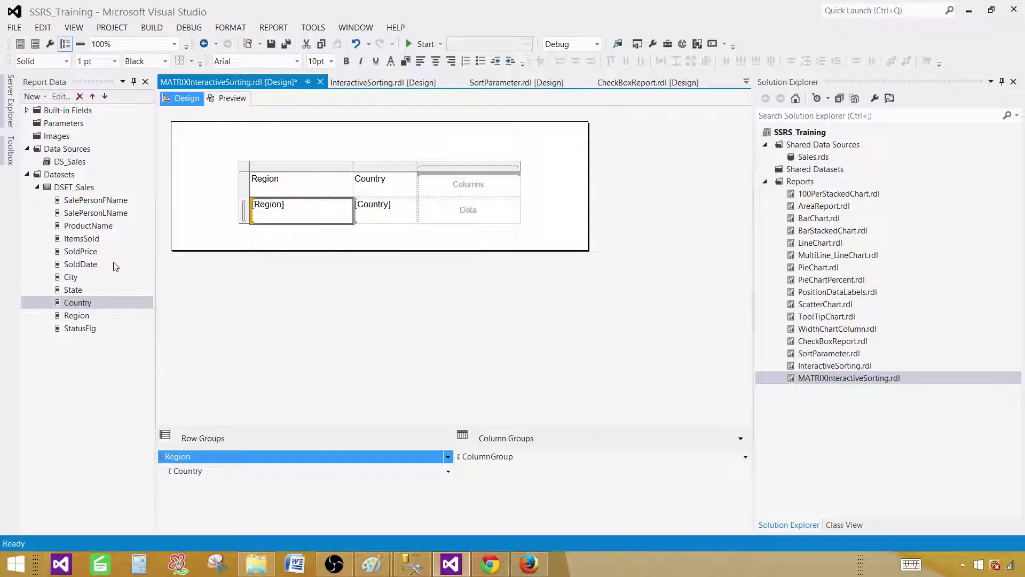
Group the matrix columns by ProductName and place ItemsSold in the data cell
{"action": "left_click_drag", "start_coordinate": [79, 228], "coordinate": [451, 194]}
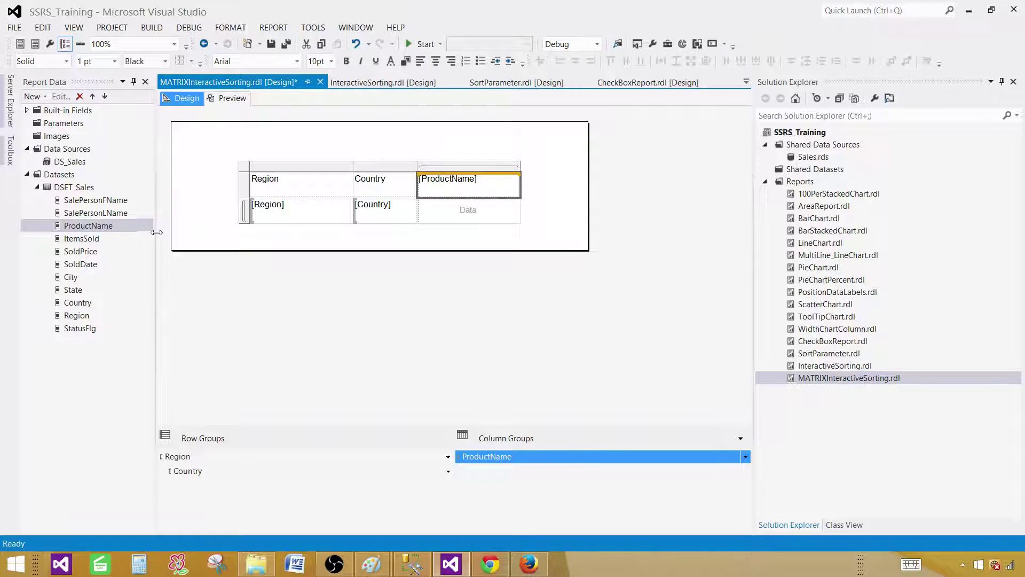
{"action": "left_click", "coordinate": [80, 240]}
{"action": "left_click_drag", "start_coordinate": [82, 243], "coordinate": [432, 219]}
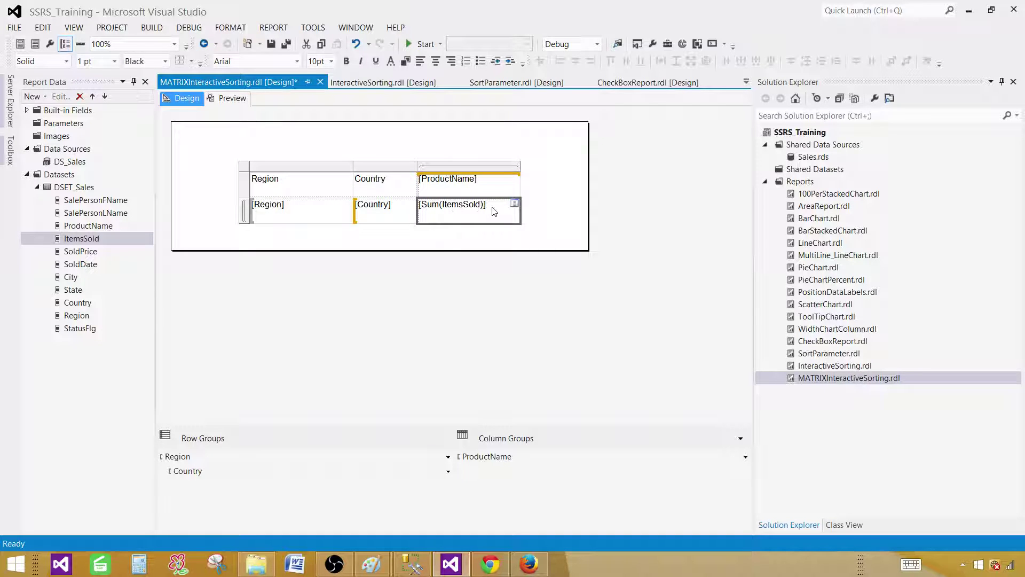
Move the matrix nearer the report body's upper-left corner, then preview the report in a widened pane and return to the design
{"action": "left_click", "coordinate": [244, 166]}
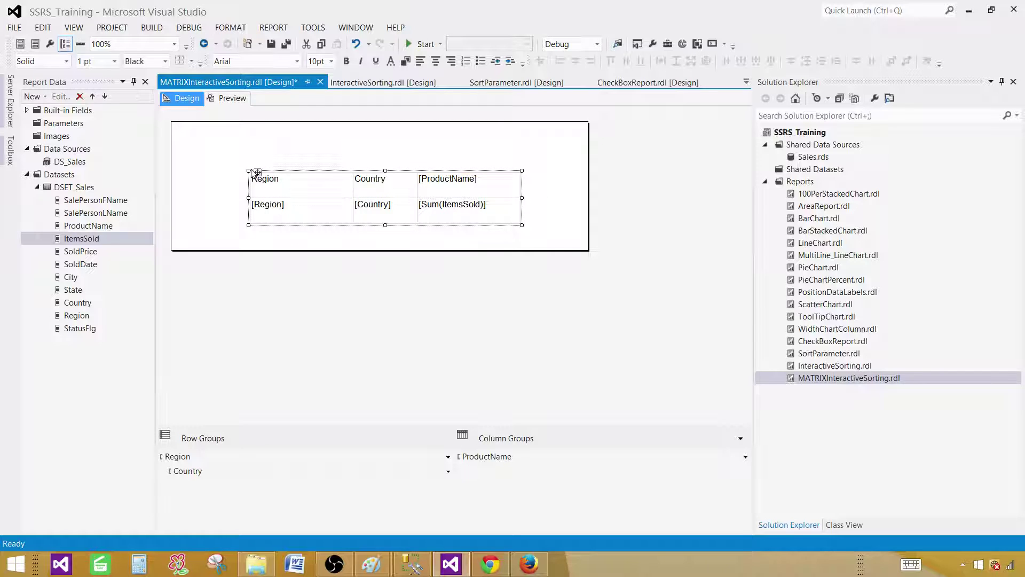
{"action": "left_click_drag", "start_coordinate": [257, 169], "coordinate": [203, 153]}
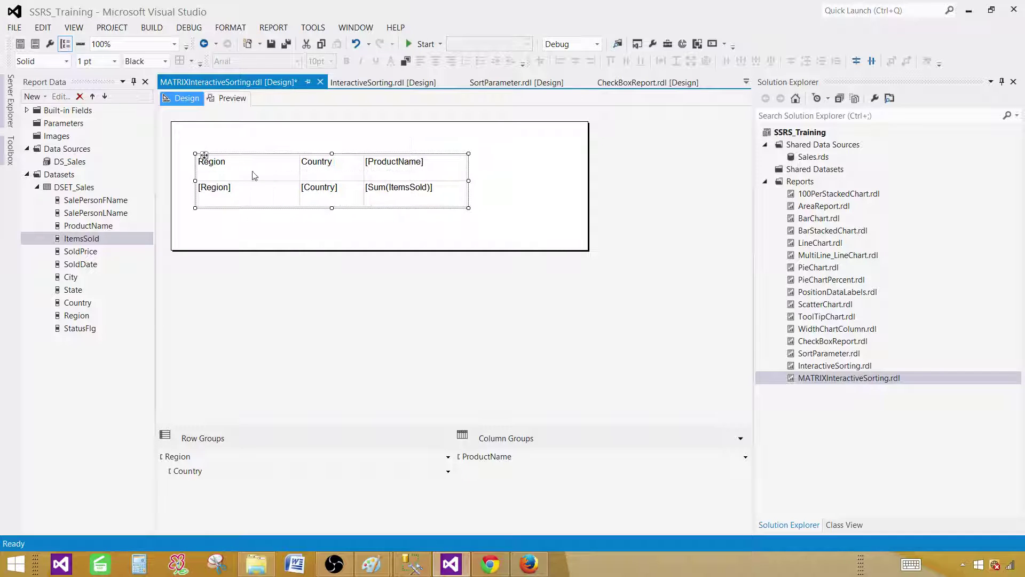
{"action": "left_click", "coordinate": [234, 99]}
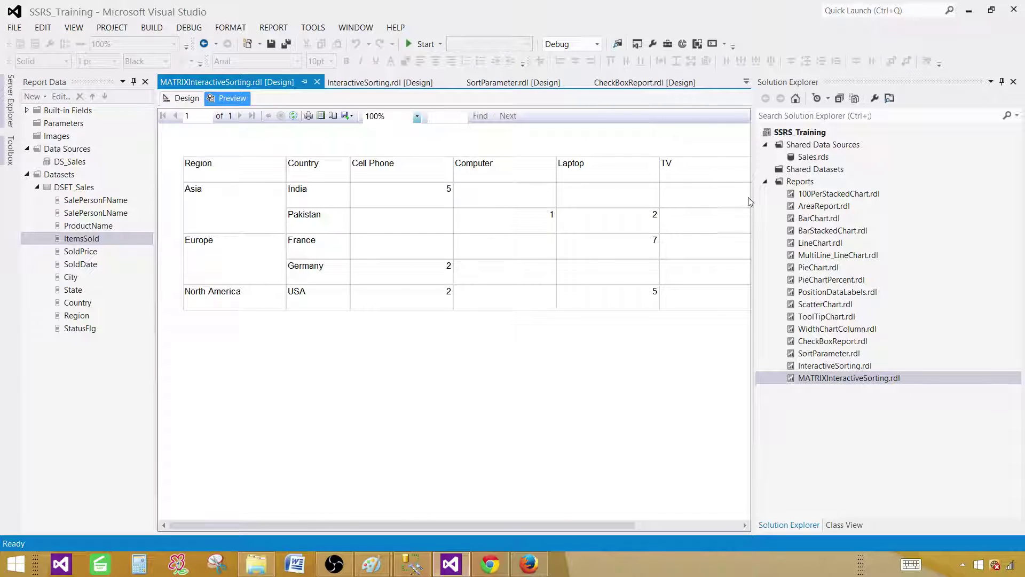
{"action": "left_click_drag", "start_coordinate": [751, 193], "coordinate": [902, 193]}
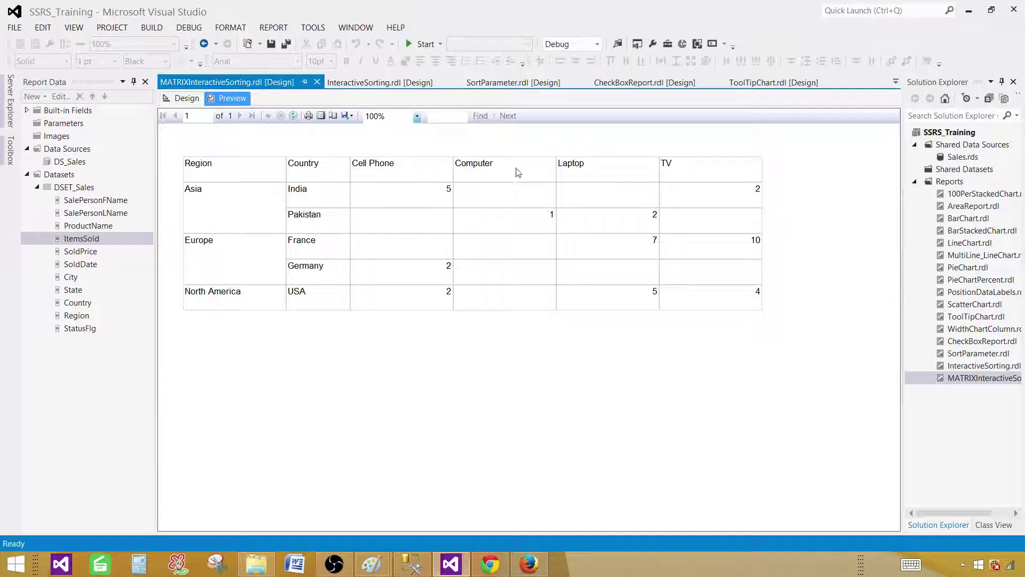
{"action": "left_click", "coordinate": [184, 98]}
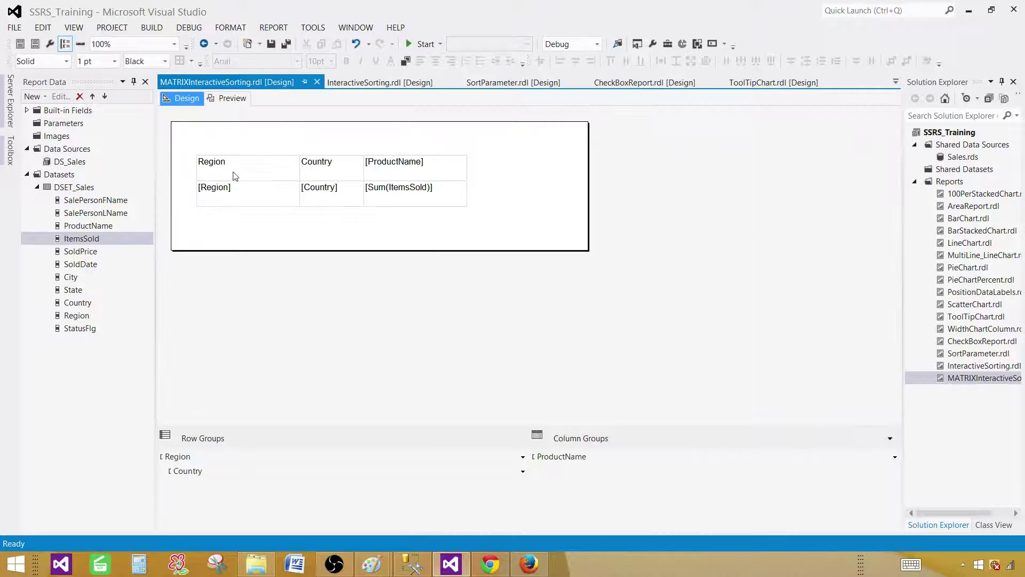
Make the Region and Country header cells bold and fill them with yellow
{"action": "left_click", "coordinate": [236, 176]}
{"action": "left_click", "coordinate": [320, 172]}
{"action": "left_click", "coordinate": [271, 176], "text": "ctrl"}
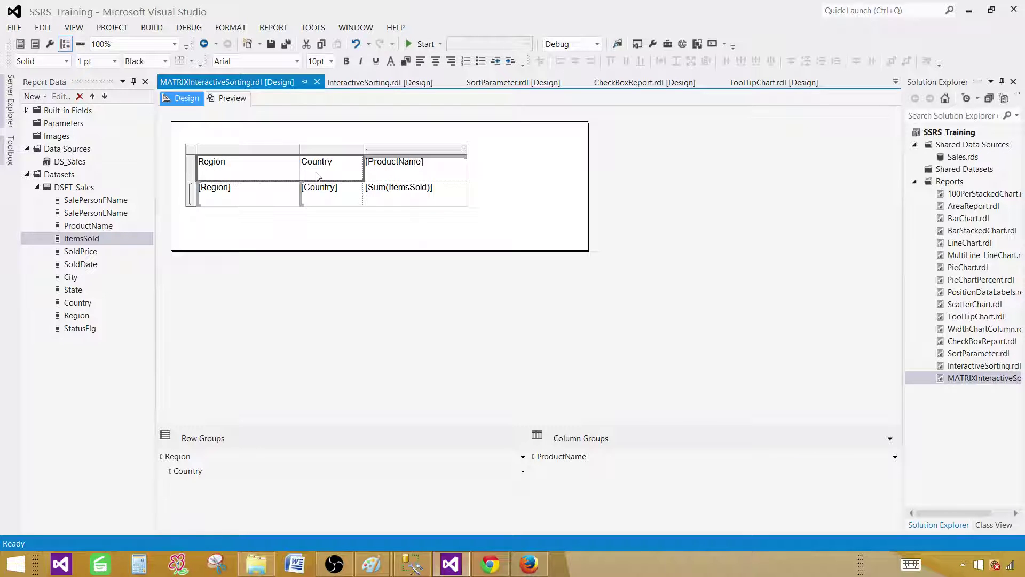
{"action": "left_click", "coordinate": [347, 61]}
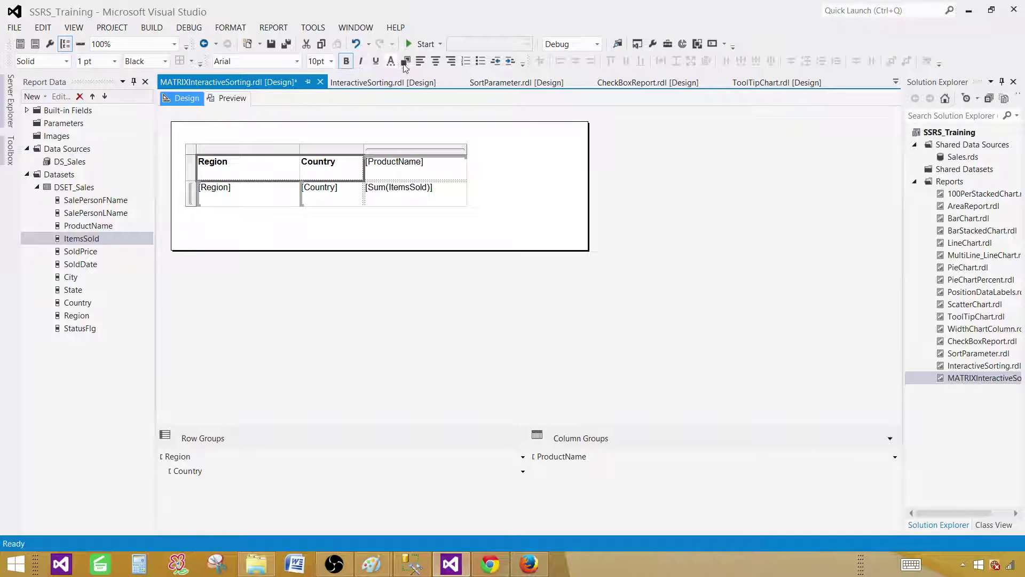
{"action": "left_click", "coordinate": [405, 61]}
{"action": "left_click", "coordinate": [479, 276]}
{"action": "left_click", "coordinate": [479, 357]}
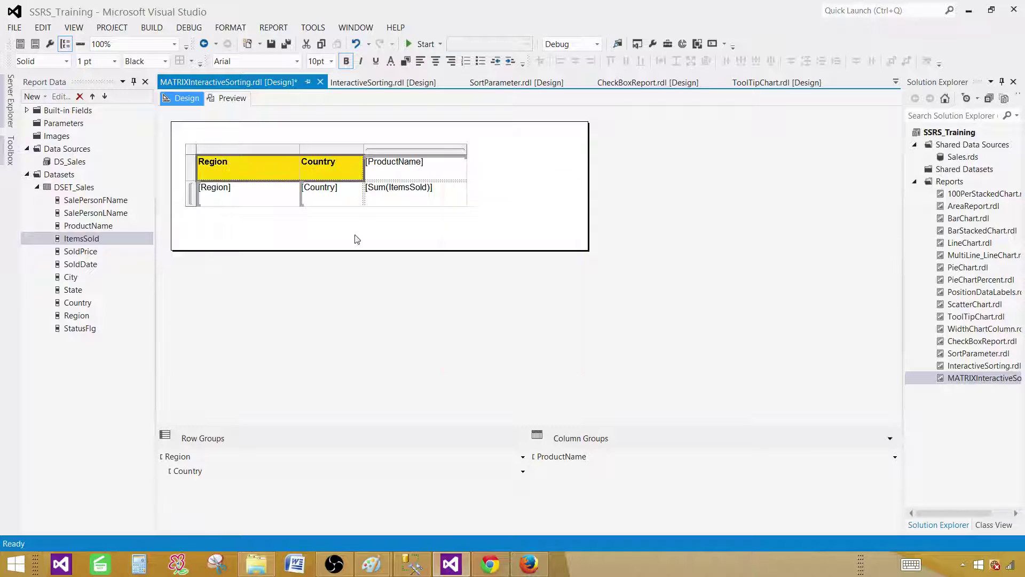
Fill the ProductName header cell with green and make its text bold, then check the formatting in the report preview
{"action": "left_click", "coordinate": [400, 167]}
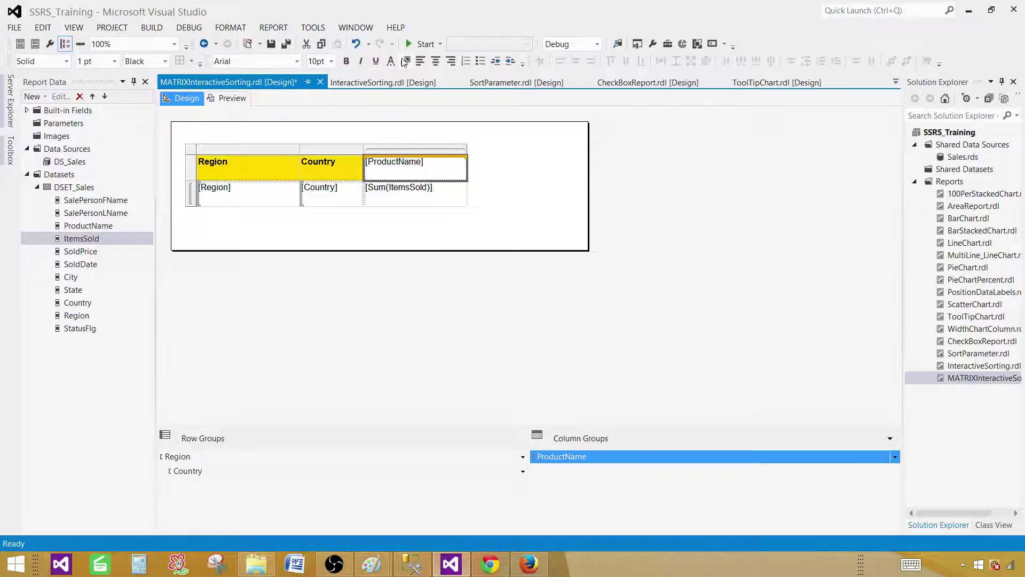
{"action": "left_click", "coordinate": [405, 61]}
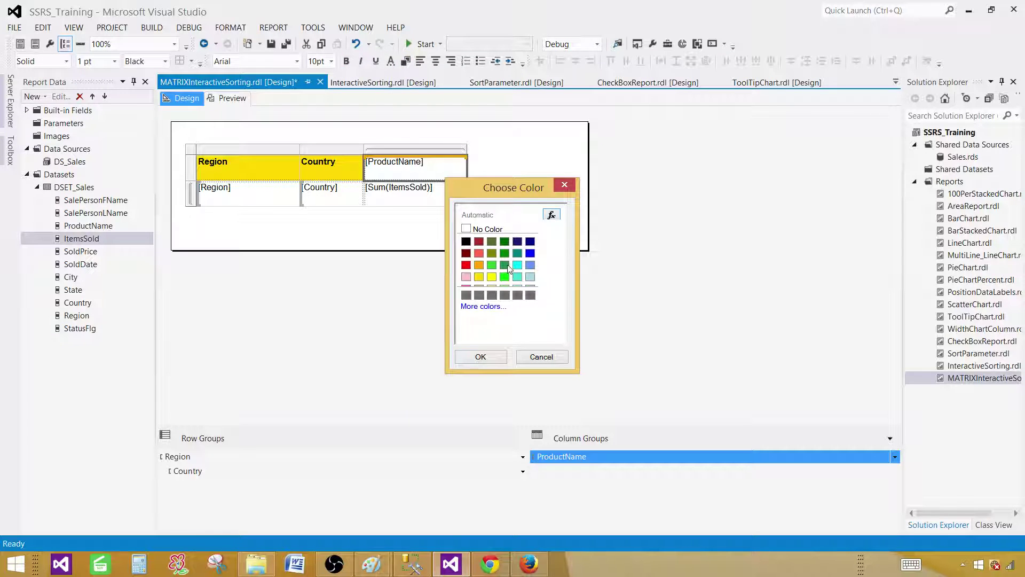
{"action": "left_click", "coordinate": [505, 264]}
{"action": "left_click", "coordinate": [481, 357]}
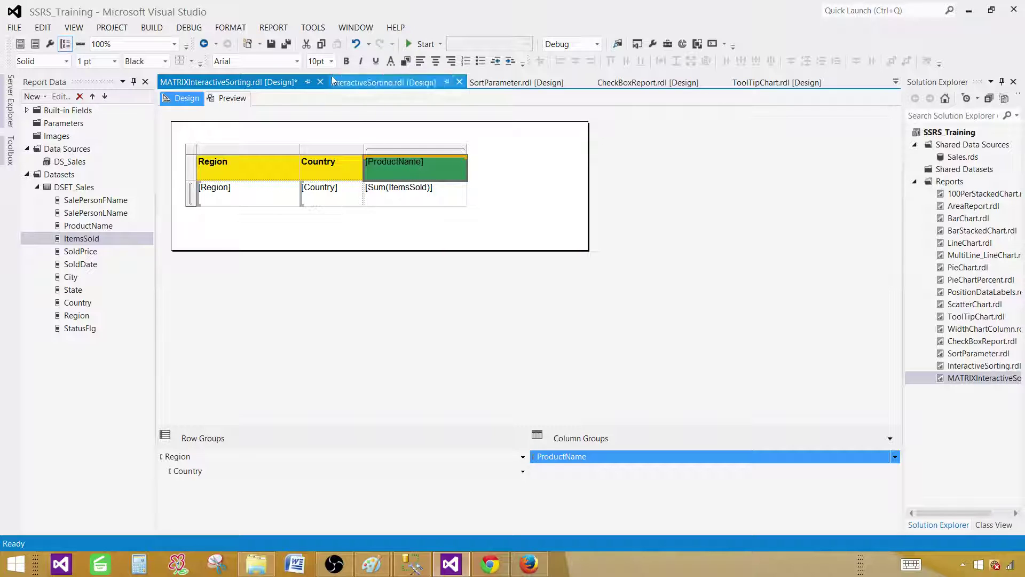
{"action": "left_click", "coordinate": [346, 61]}
{"action": "left_click", "coordinate": [268, 217]}
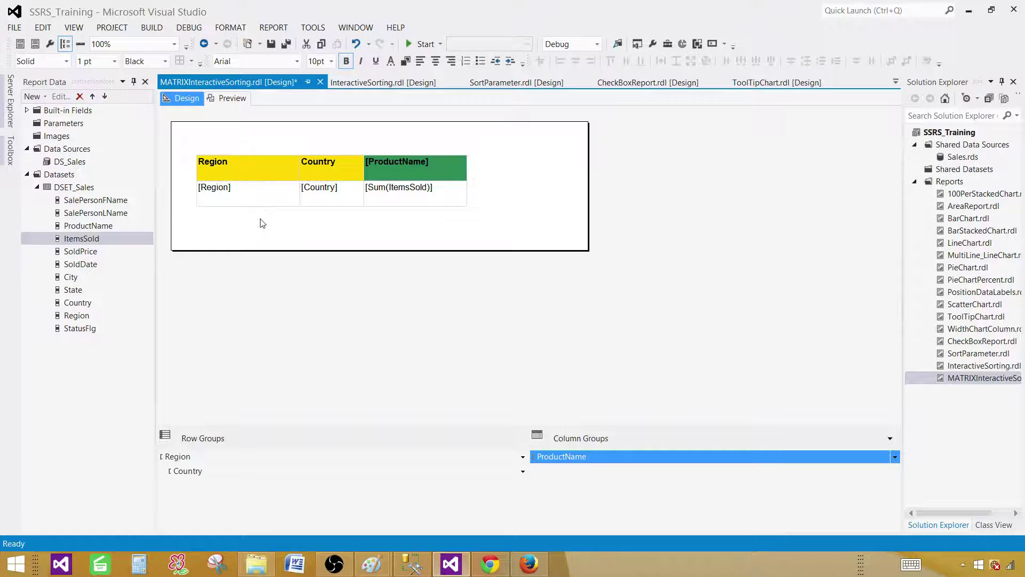
{"action": "left_click", "coordinate": [232, 98]}
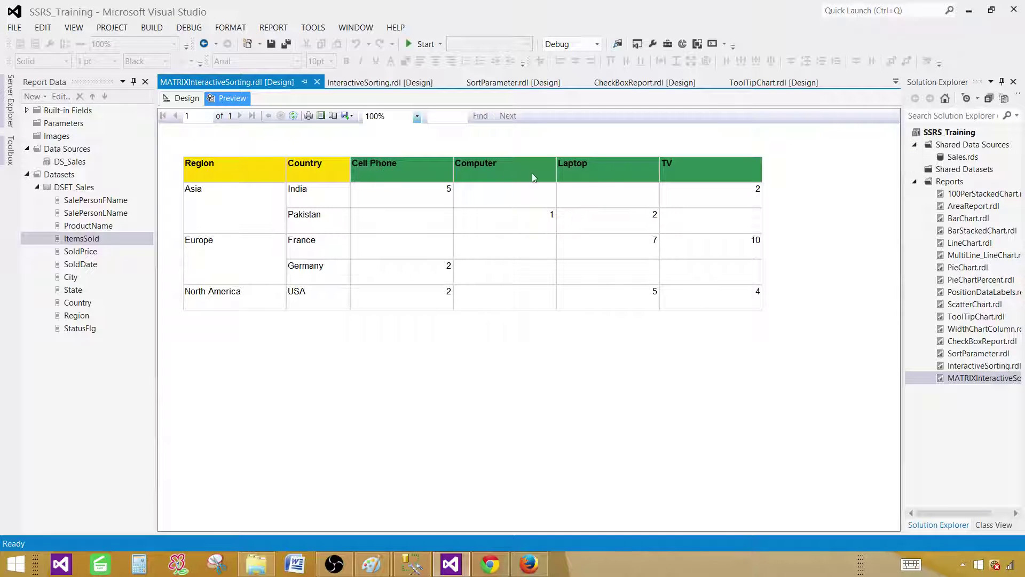
{"action": "left_click", "coordinate": [188, 100]}
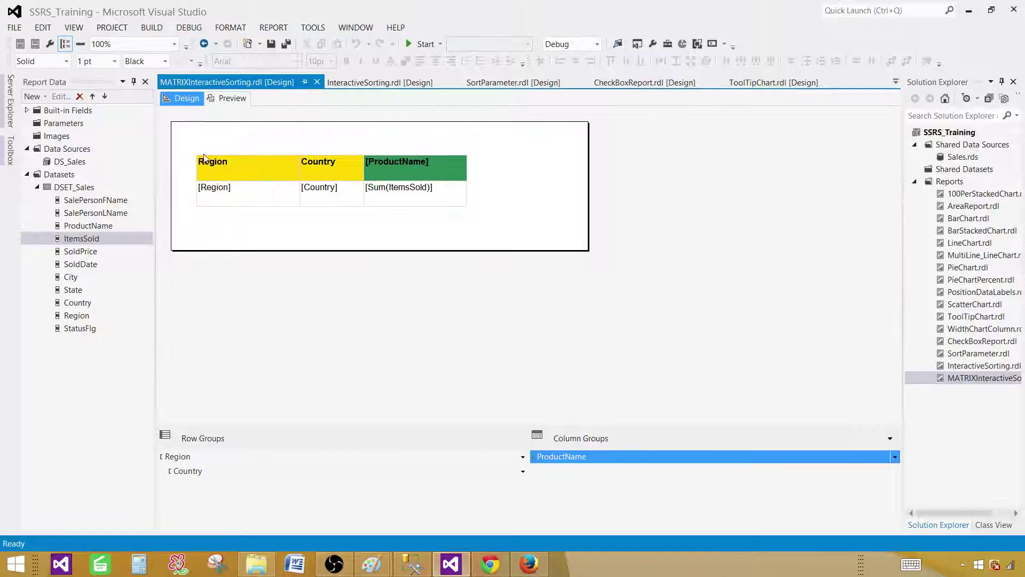
Enable interactive sorting on the Region header text box, sorting the Region group by [Region]
{"action": "left_click", "coordinate": [267, 171]}
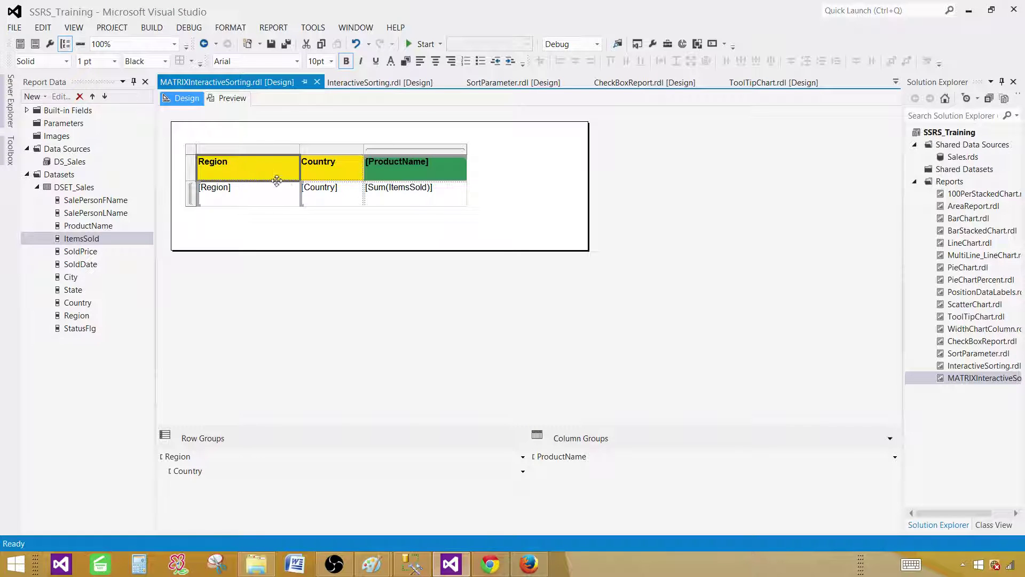
{"action": "right_click", "coordinate": [291, 176]}
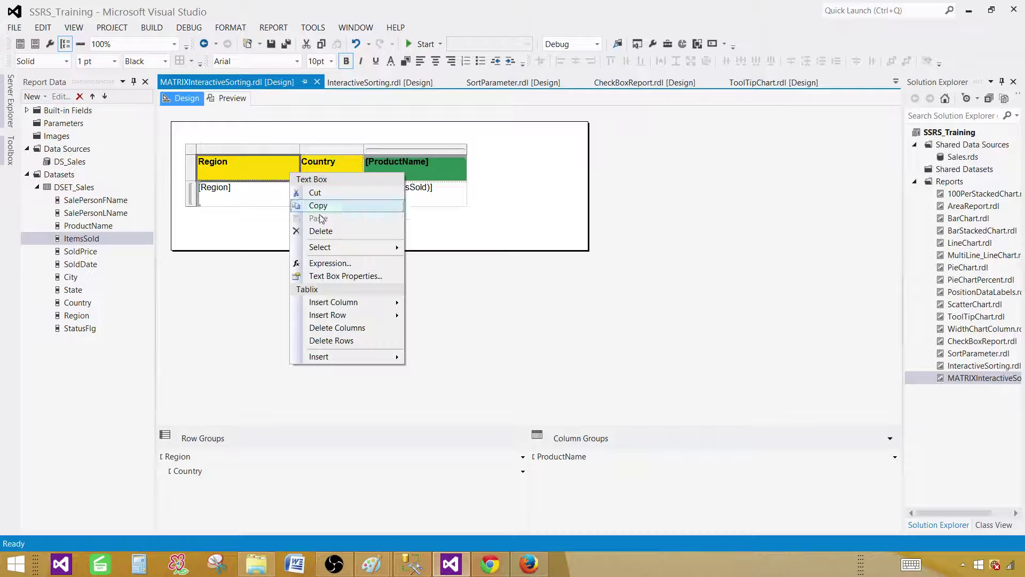
{"action": "left_click", "coordinate": [346, 276]}
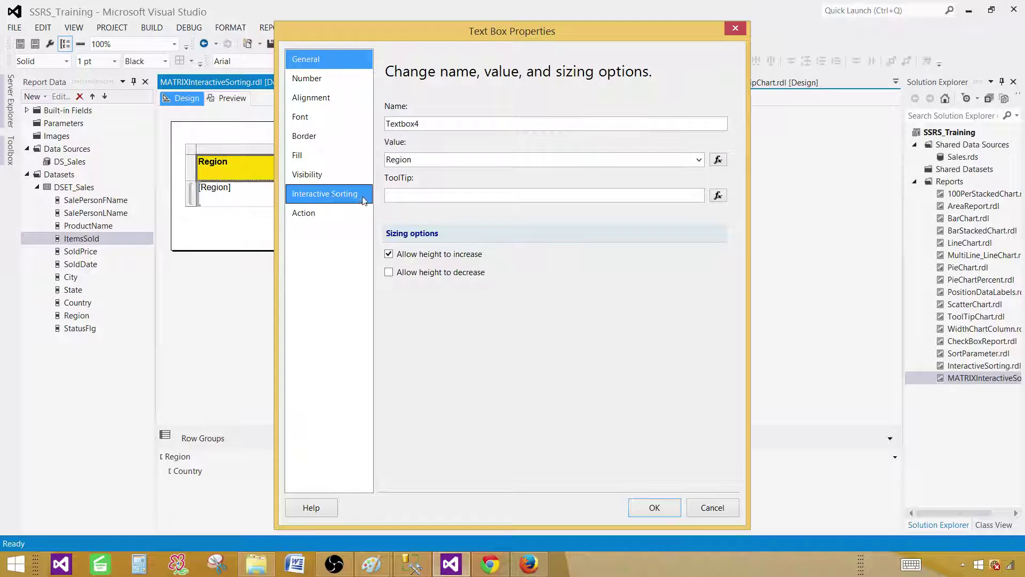
{"action": "left_click", "coordinate": [353, 195]}
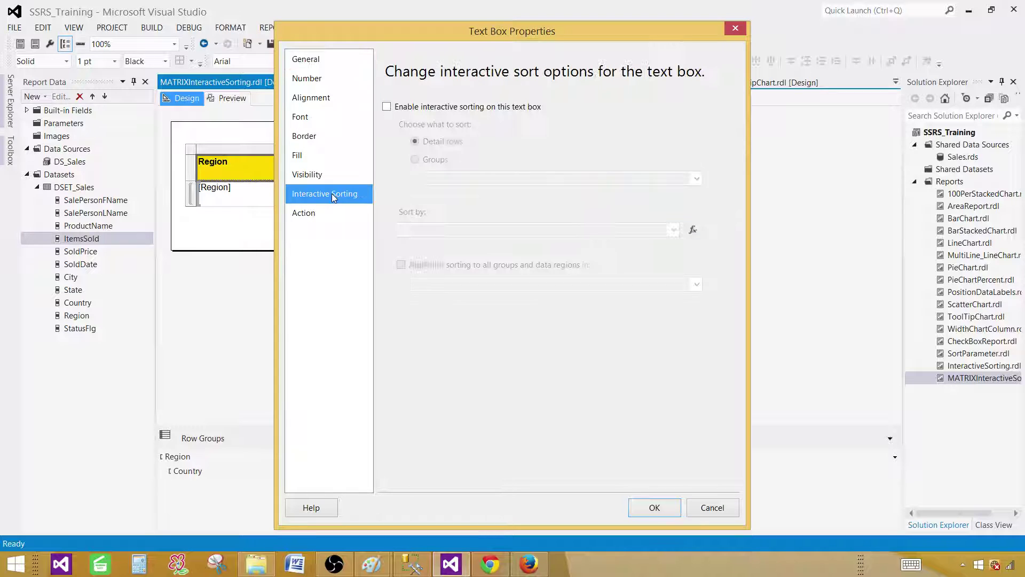
{"action": "left_click", "coordinate": [386, 107]}
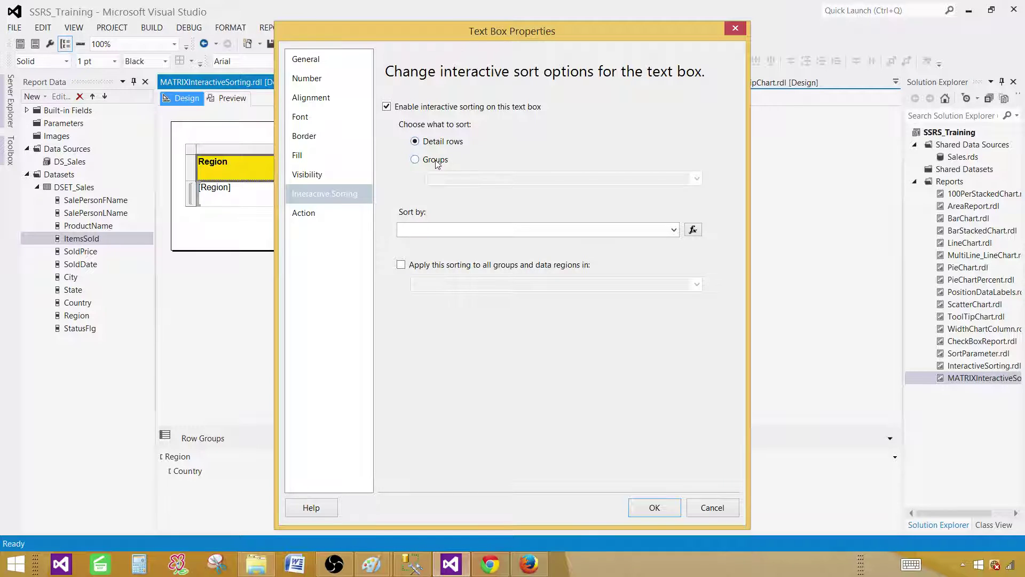
{"action": "left_click_drag", "start_coordinate": [406, 35], "coordinate": [485, 35]}
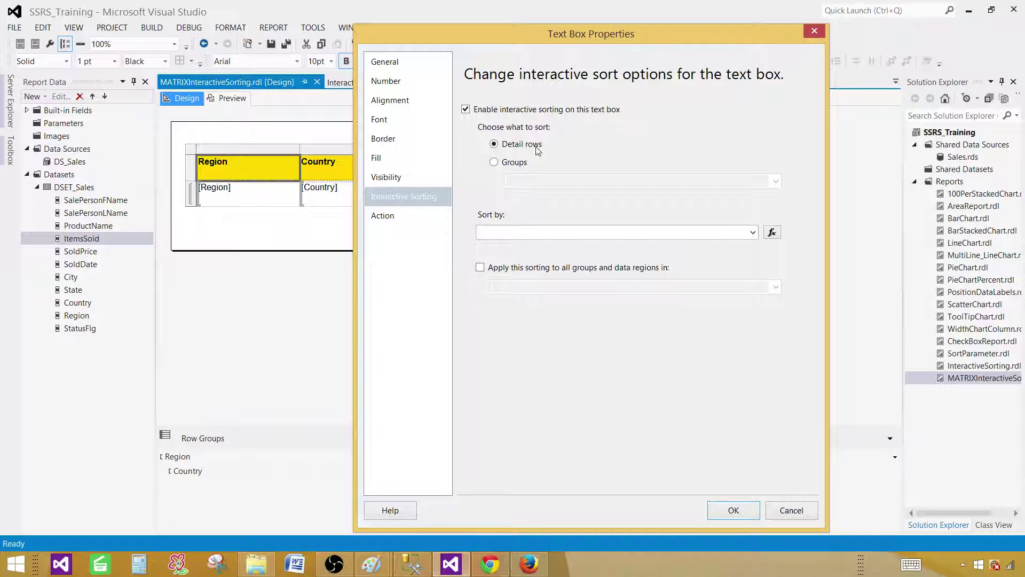
{"action": "left_click", "coordinate": [494, 163]}
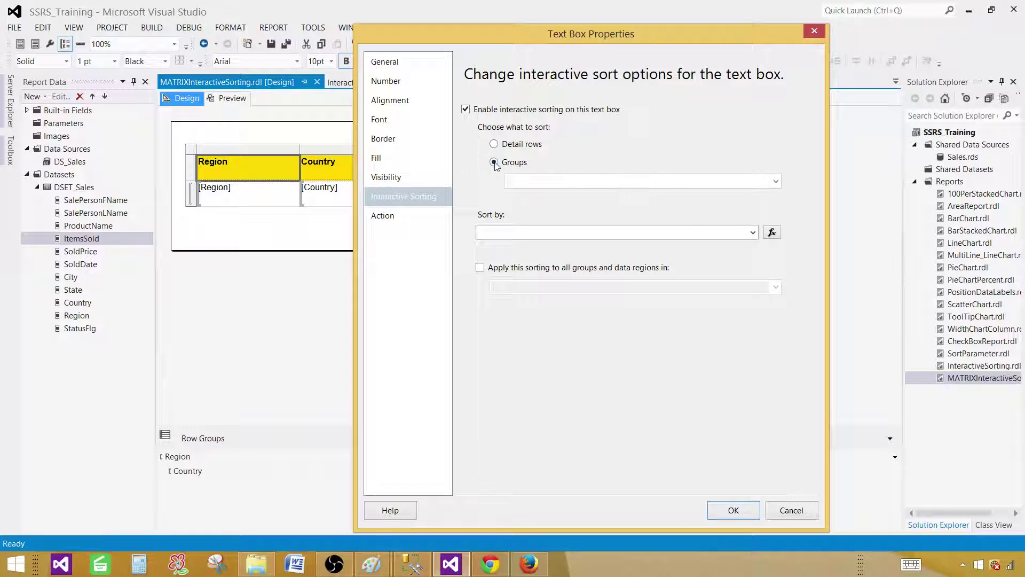
{"action": "left_click", "coordinate": [775, 181]}
{"action": "left_click", "coordinate": [579, 216]}
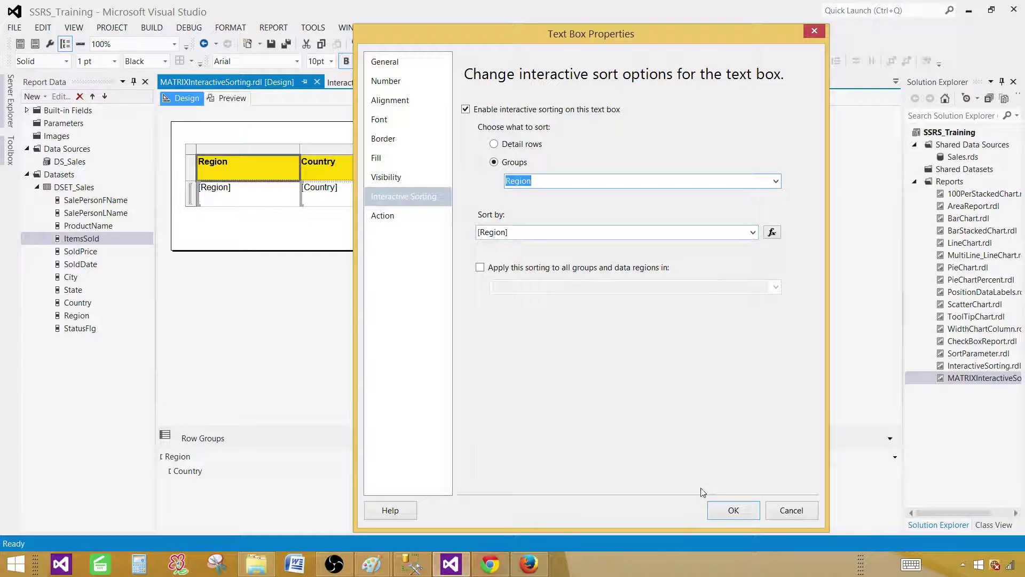
{"action": "left_click", "coordinate": [727, 510]}
Enable interactive sorting on the Country header text box, sorting the Country group by [Country]
{"action": "left_click", "coordinate": [357, 178]}
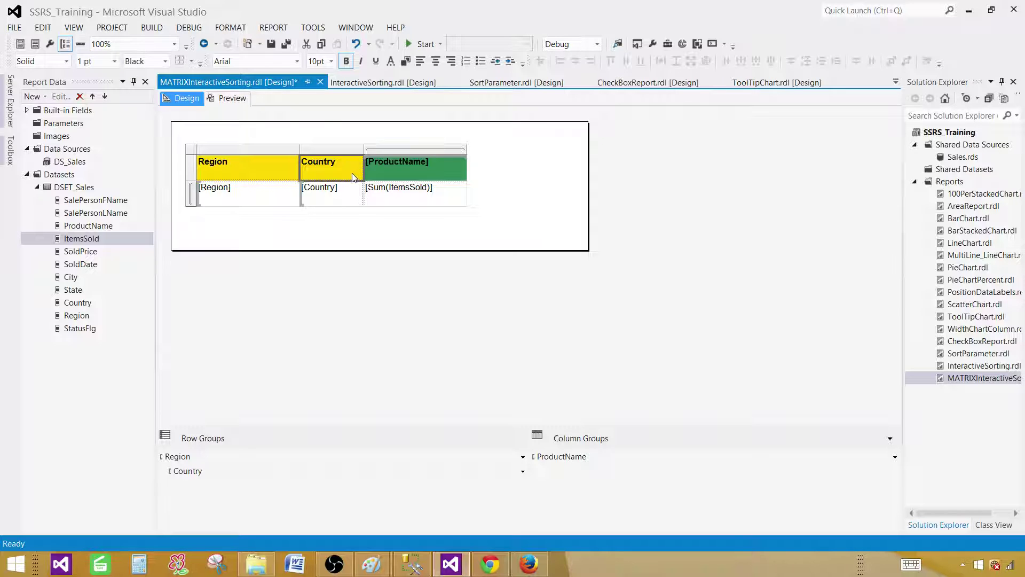
{"action": "left_click", "coordinate": [353, 178]}
{"action": "left_click", "coordinate": [360, 223]}
{"action": "left_click", "coordinate": [354, 170]}
{"action": "right_click", "coordinate": [352, 172]}
{"action": "left_click", "coordinate": [393, 272]}
{"action": "left_click", "coordinate": [346, 195]}
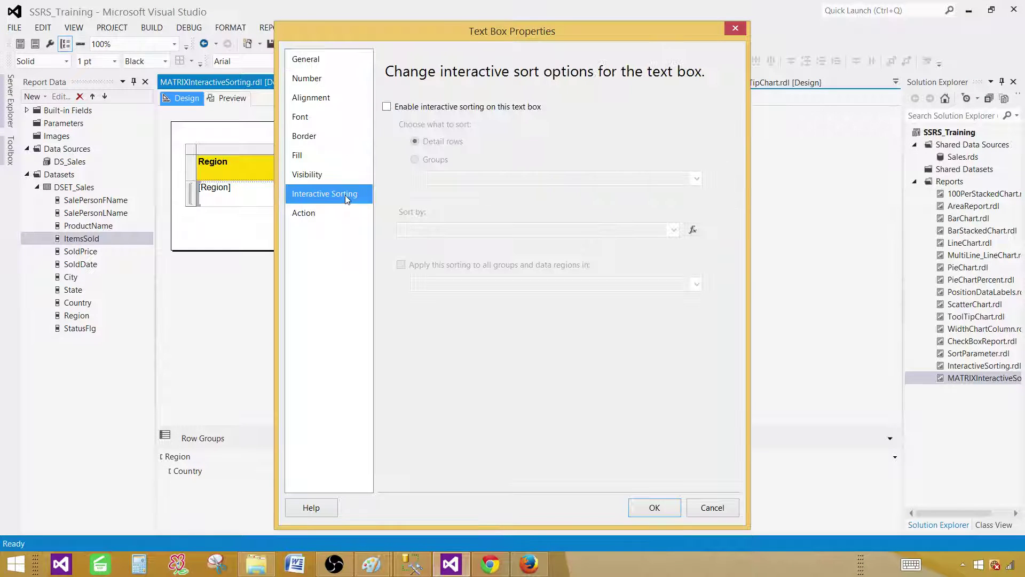
{"action": "left_click", "coordinate": [386, 106]}
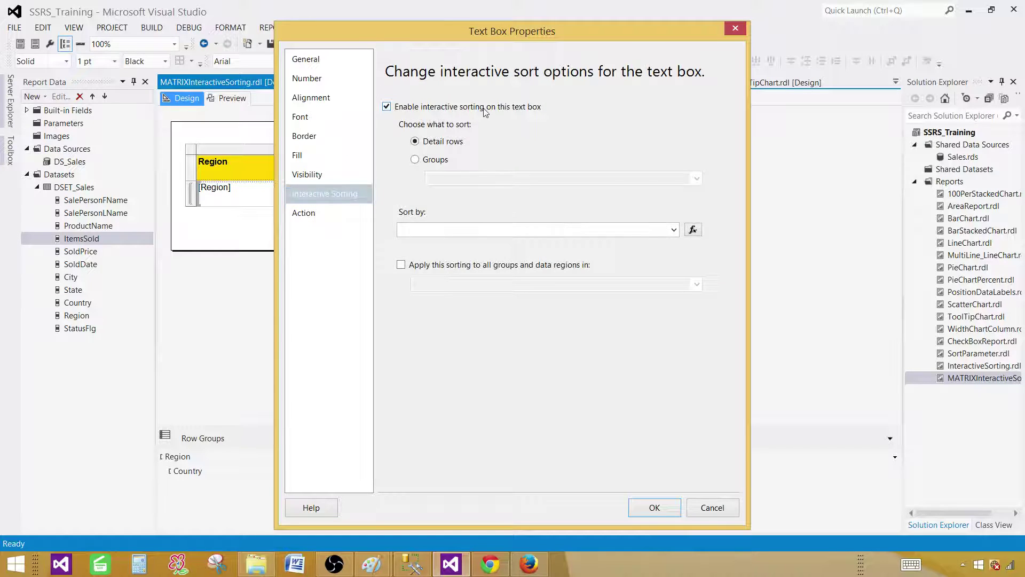
{"action": "left_click", "coordinate": [415, 160]}
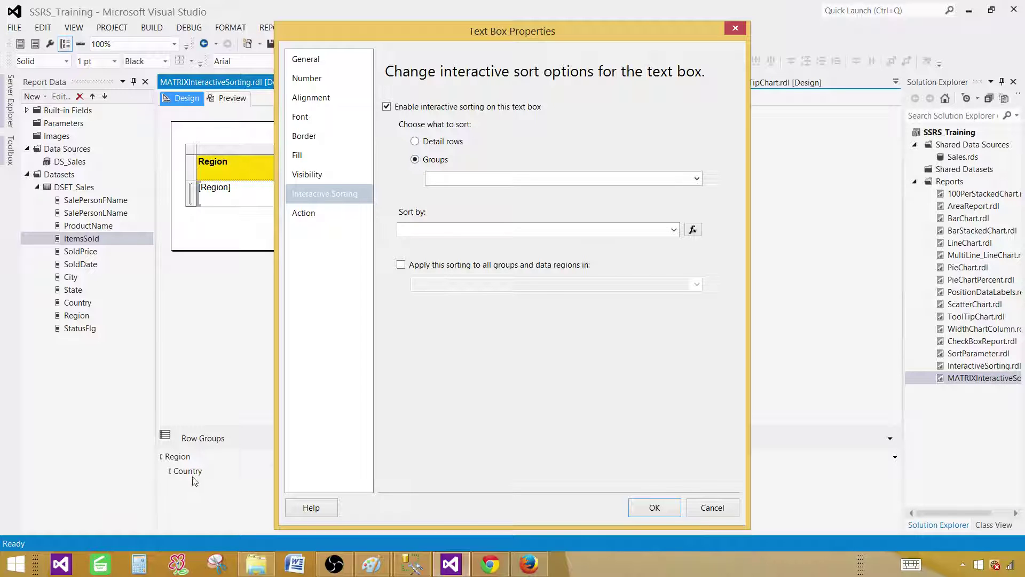
{"action": "left_click", "coordinate": [696, 178]}
{"action": "left_click", "coordinate": [482, 196]}
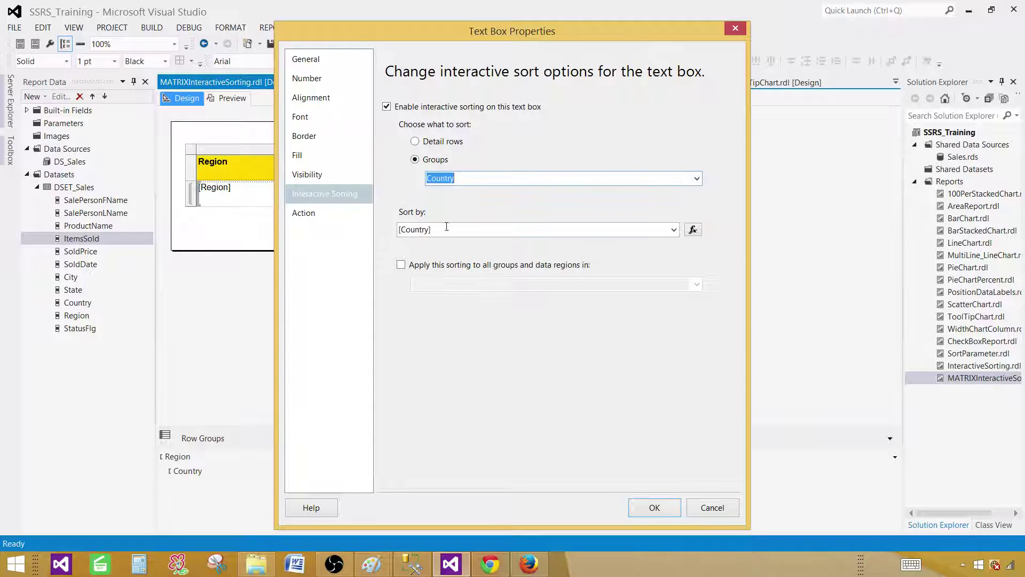
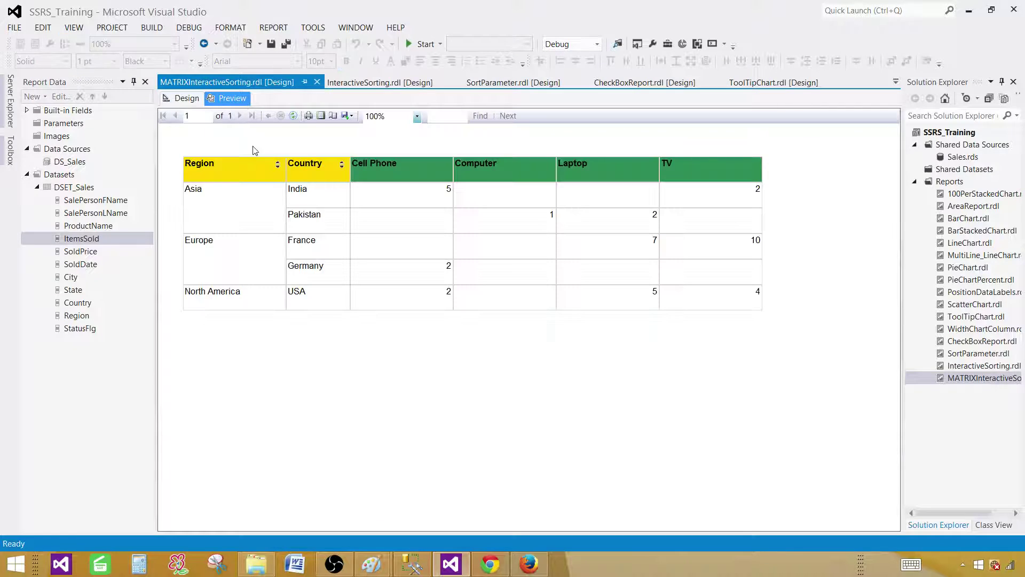
Test the Region header's interactive sort in the preview by reversing the region order several times
{"action": "left_click", "coordinate": [277, 165]}
{"action": "left_click", "coordinate": [277, 167]}
{"action": "left_click", "coordinate": [276, 169]}
{"action": "left_click", "coordinate": [277, 165]}
{"action": "left_click", "coordinate": [277, 166]}
Test the Country header's interactive sort by switching between ascending and descending country order
{"action": "left_click", "coordinate": [342, 165]}
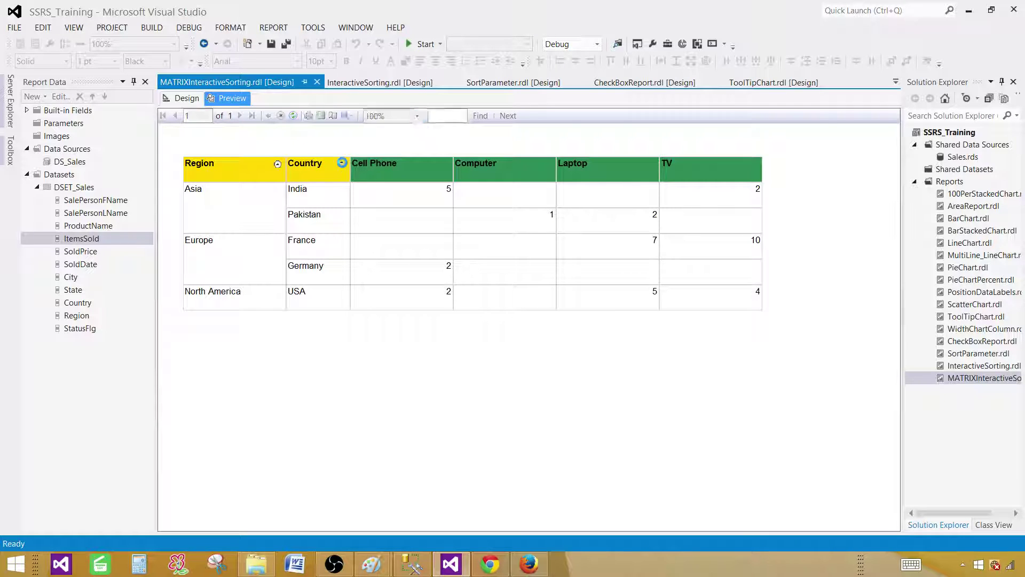
{"action": "left_click", "coordinate": [343, 165]}
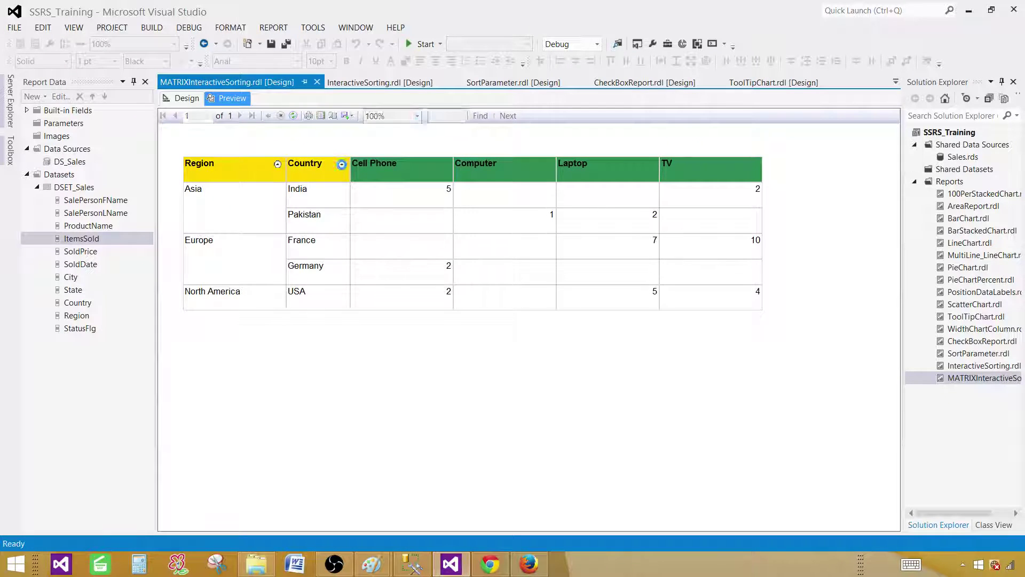
{"action": "left_click", "coordinate": [342, 165]}
{"action": "left_click", "coordinate": [342, 166]}
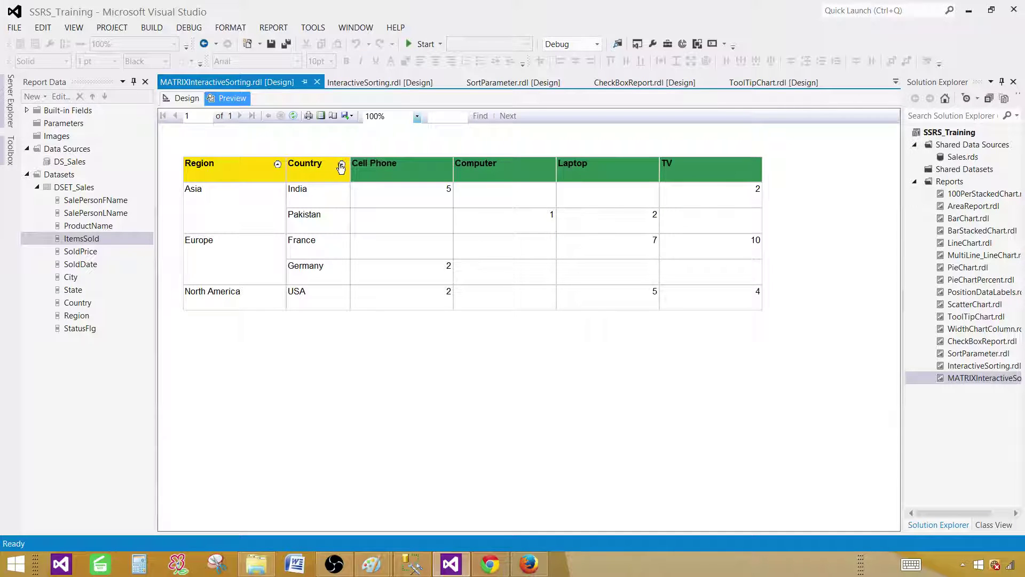
Sort the regions in descending order, and order the countries within each region descending as well
{"action": "left_click", "coordinate": [278, 164]}
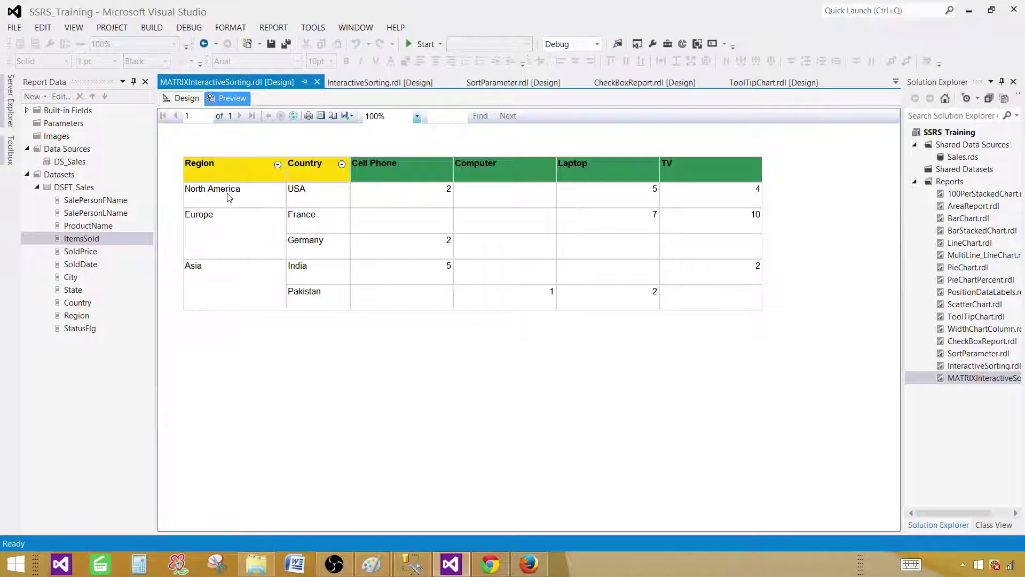
{"action": "left_click", "coordinate": [341, 166]}
{"action": "left_click", "coordinate": [342, 165]}
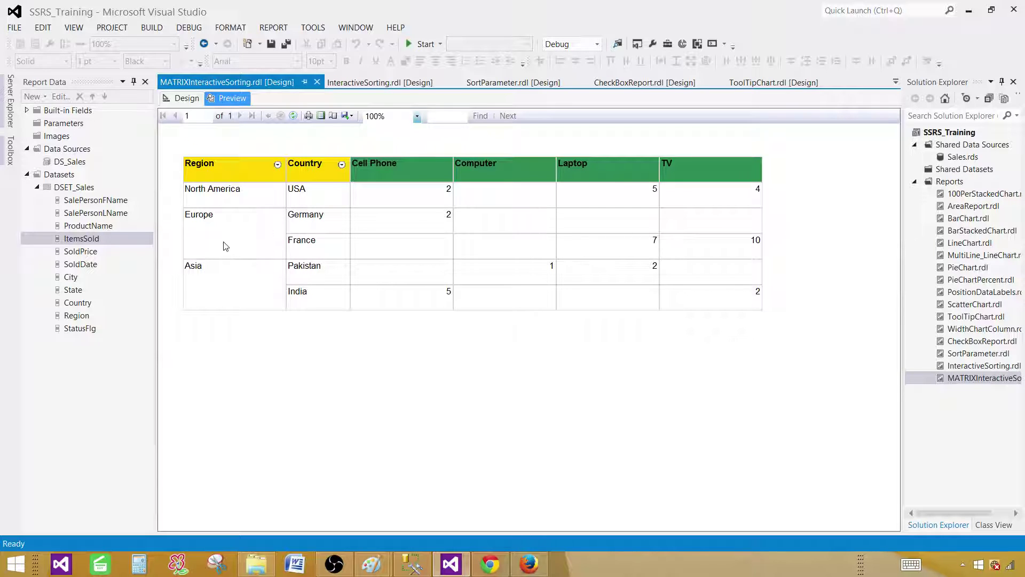
Reverse the country order repeatedly to examine how countries are sorted inside each region
{"action": "left_click", "coordinate": [342, 165]}
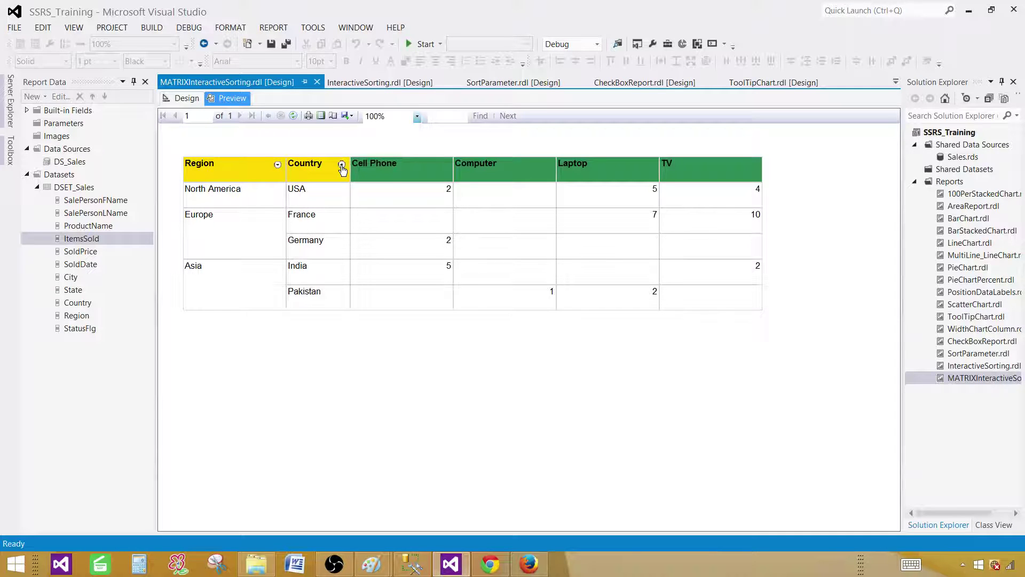
{"action": "left_click", "coordinate": [341, 165]}
{"action": "left_click", "coordinate": [342, 165]}
{"action": "left_click", "coordinate": [342, 166]}
{"action": "left_click", "coordinate": [342, 166]}
{"action": "left_click", "coordinate": [342, 165]}
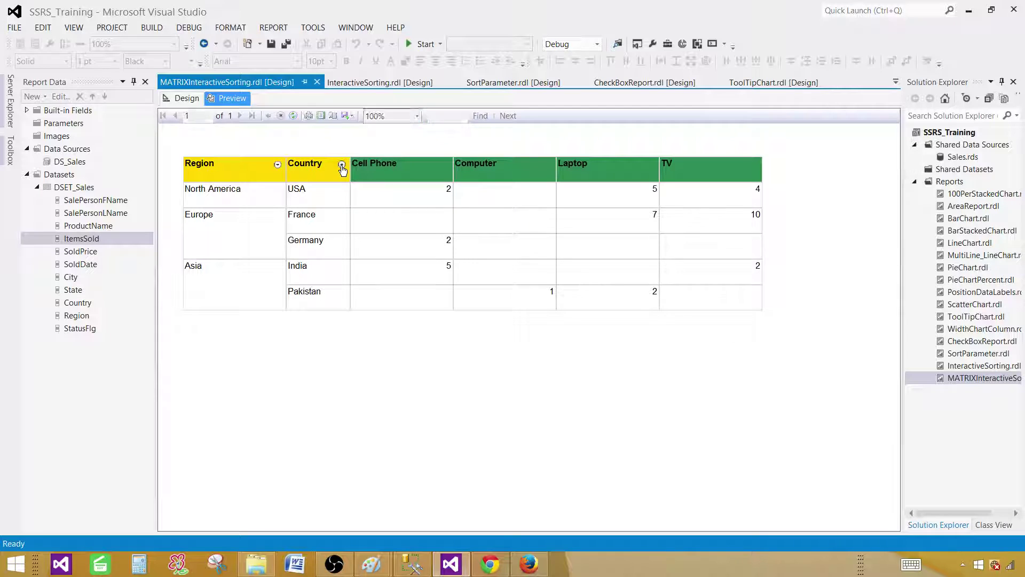
{"action": "left_click", "coordinate": [341, 166]}
{"action": "left_click", "coordinate": [342, 166]}
{"action": "left_click", "coordinate": [342, 167]}
{"action": "left_click", "coordinate": [342, 166]}
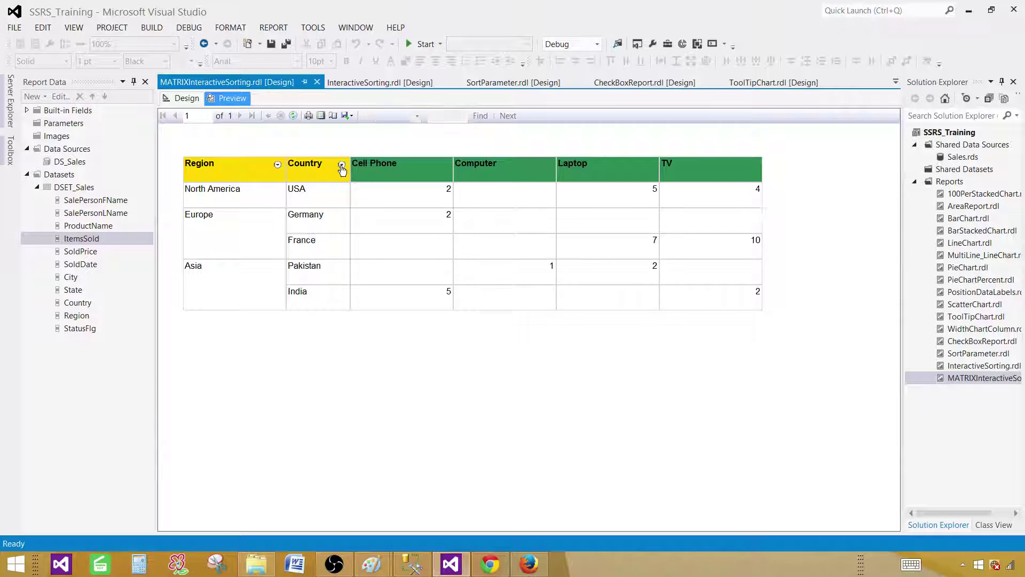
Alternate the Region and Country sorts, ending with regions descending and countries ascending
{"action": "left_click", "coordinate": [279, 167]}
{"action": "left_click", "coordinate": [342, 165]}
{"action": "left_click", "coordinate": [279, 166]}
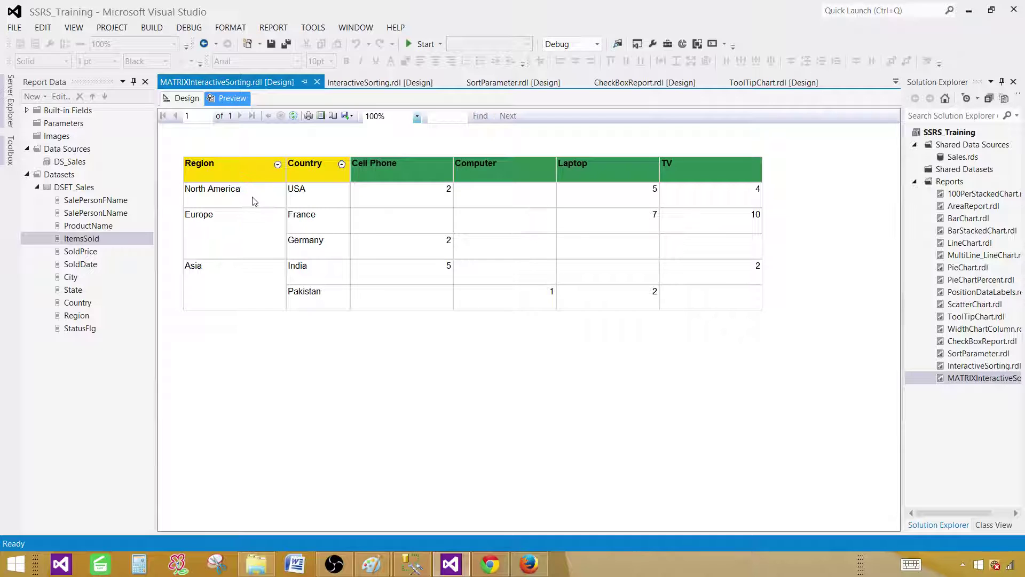
Inspect the ProductName column group in the report design, then preview the report again to examine its product columns
{"action": "left_click", "coordinate": [188, 99]}
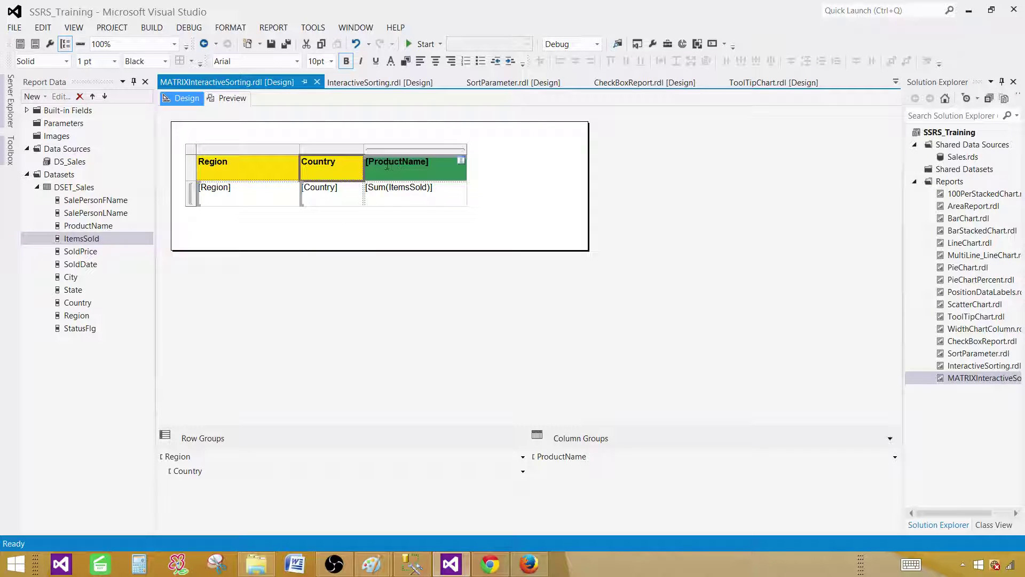
{"action": "left_click", "coordinate": [566, 458]}
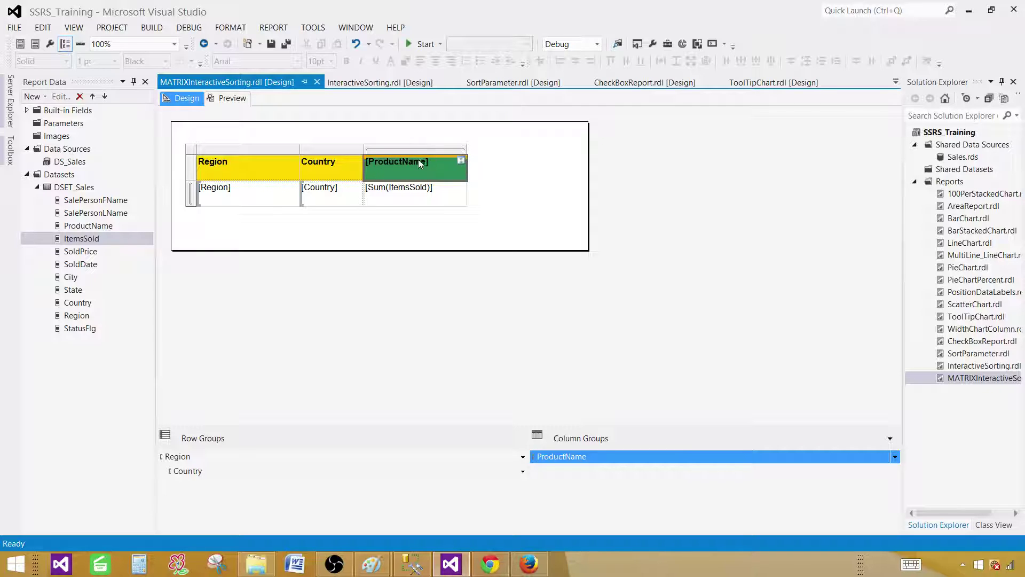
{"action": "left_click", "coordinate": [231, 100]}
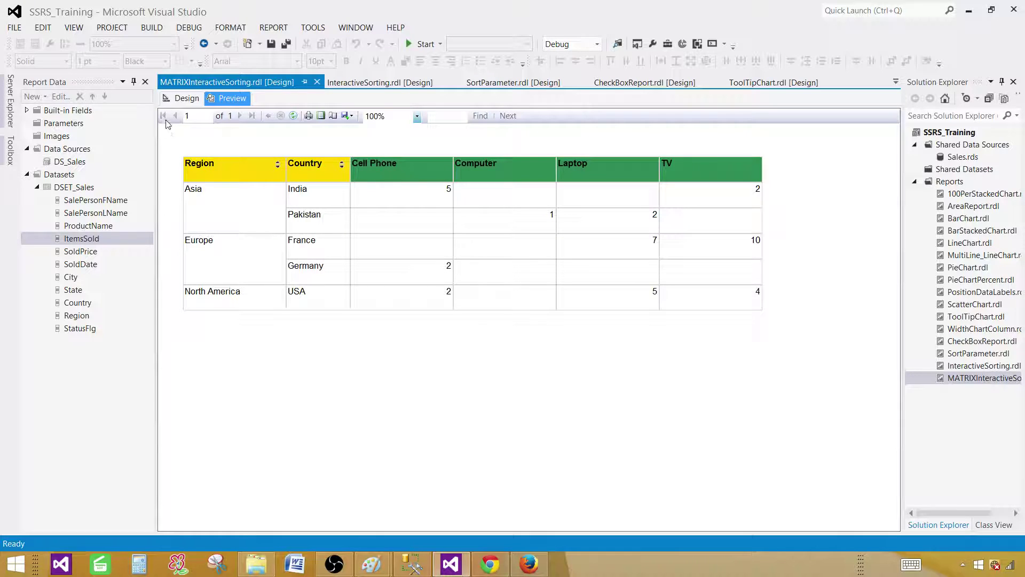
{"action": "left_click", "coordinate": [183, 98]}
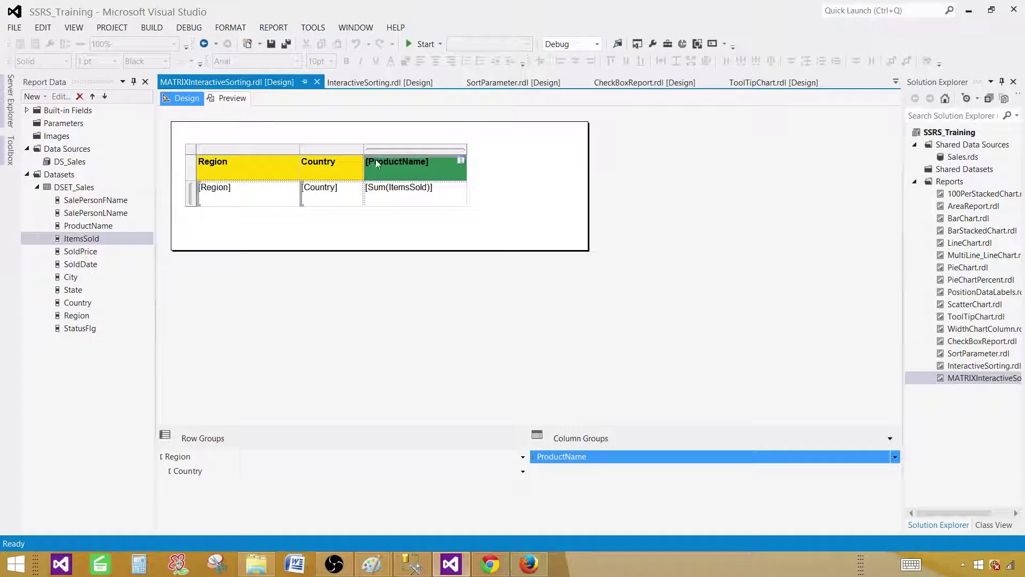
{"action": "left_click", "coordinate": [456, 174]}
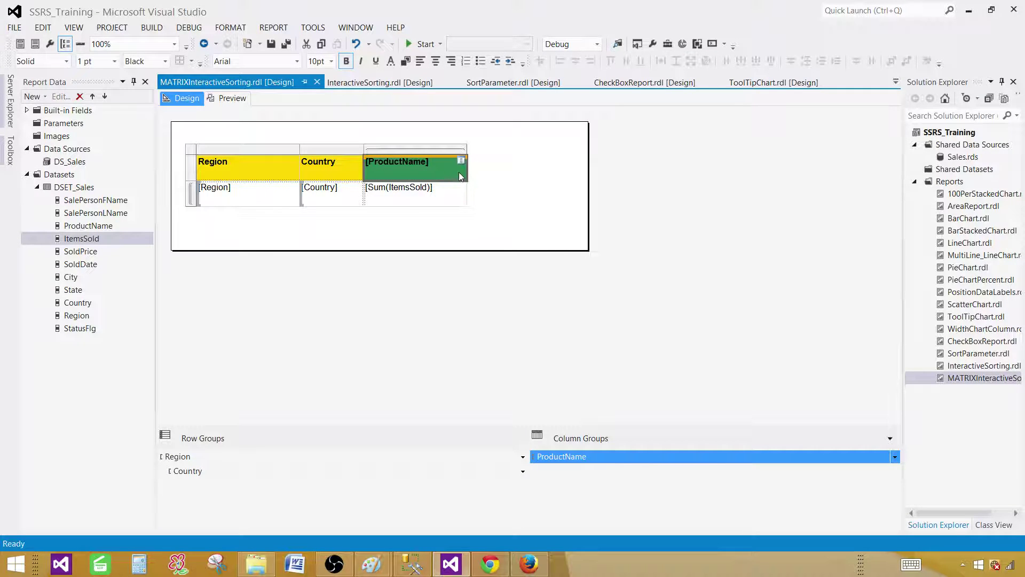
{"action": "right_click", "coordinate": [459, 173]}
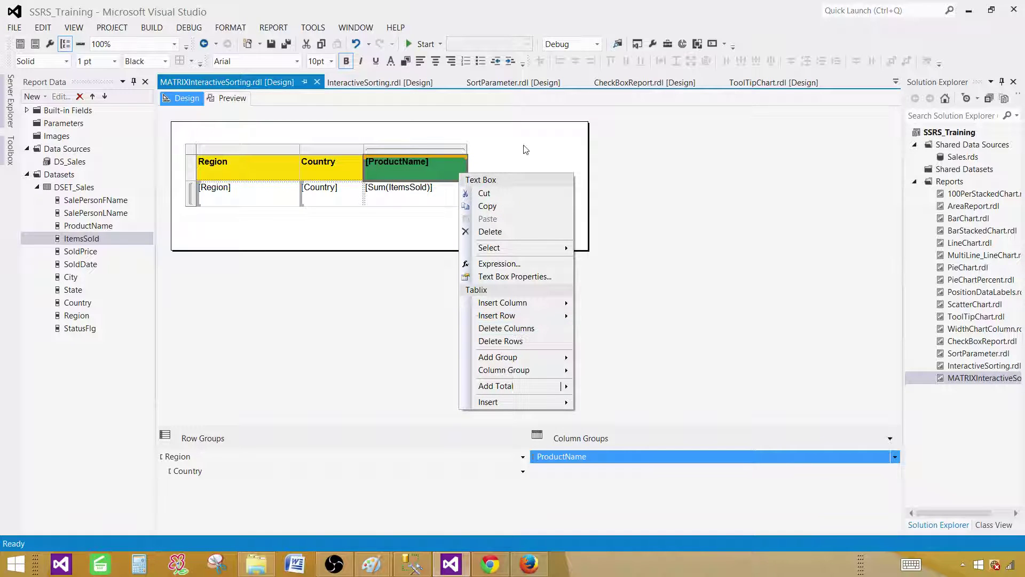
{"action": "left_click", "coordinate": [508, 158]}
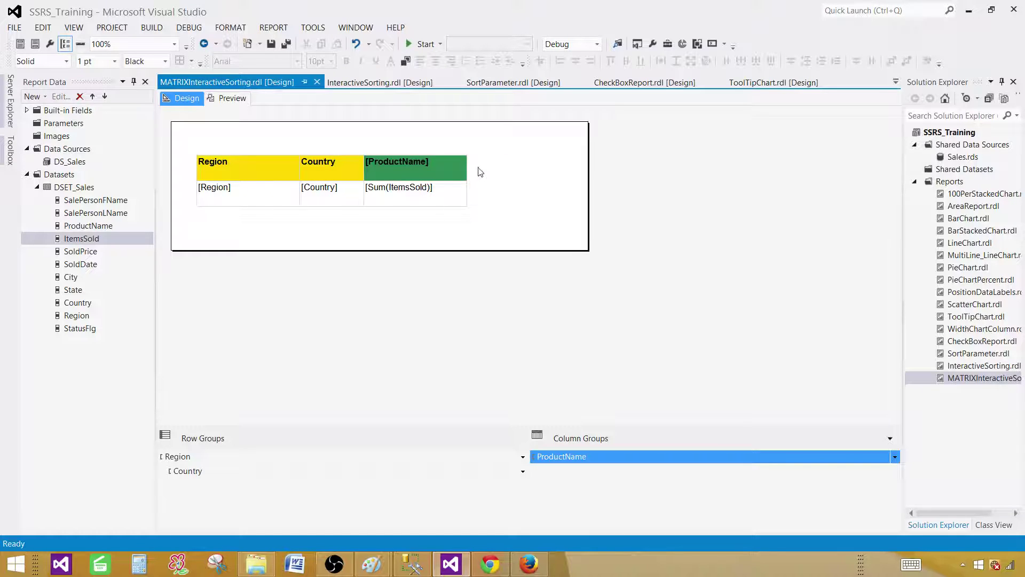
{"action": "left_click", "coordinate": [267, 172]}
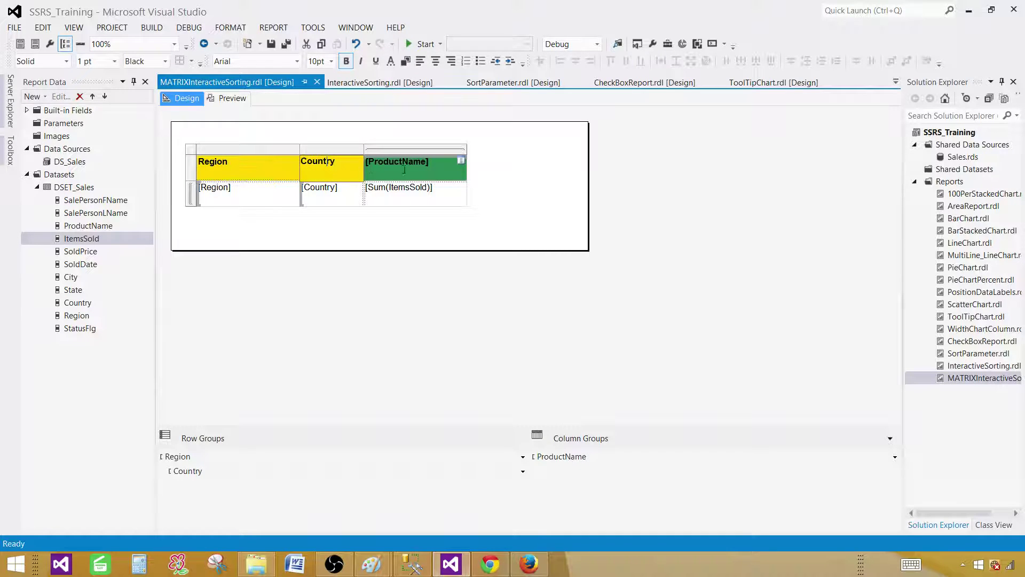
Try enabling interactive sorting on the ProductName column header, sorting the ProductName group by [ProductName]
{"action": "left_click", "coordinate": [433, 174]}
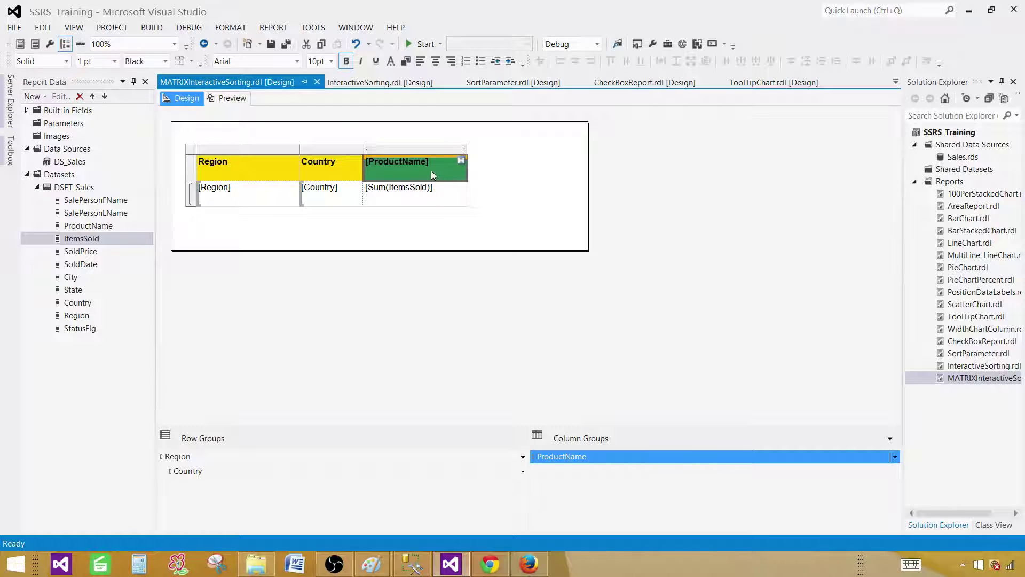
{"action": "right_click", "coordinate": [461, 176]}
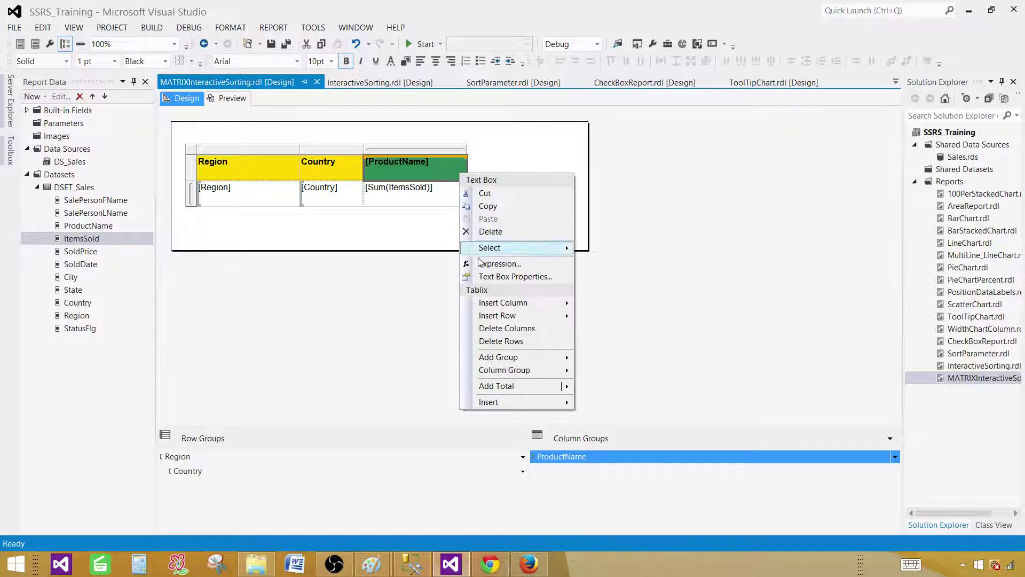
{"action": "left_click", "coordinate": [496, 274]}
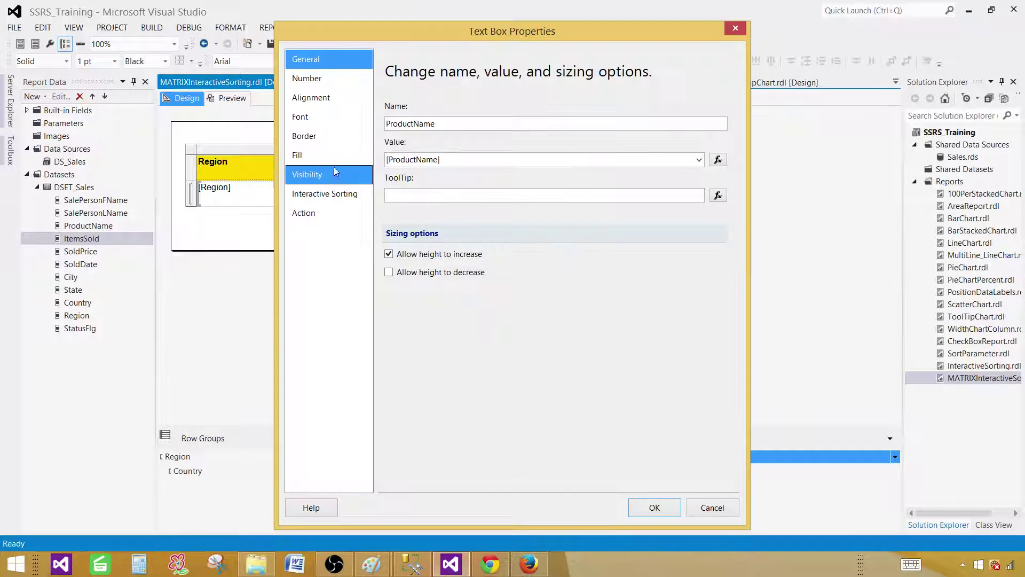
{"action": "left_click", "coordinate": [324, 193]}
{"action": "left_click", "coordinate": [386, 106]}
{"action": "left_click", "coordinate": [428, 162]}
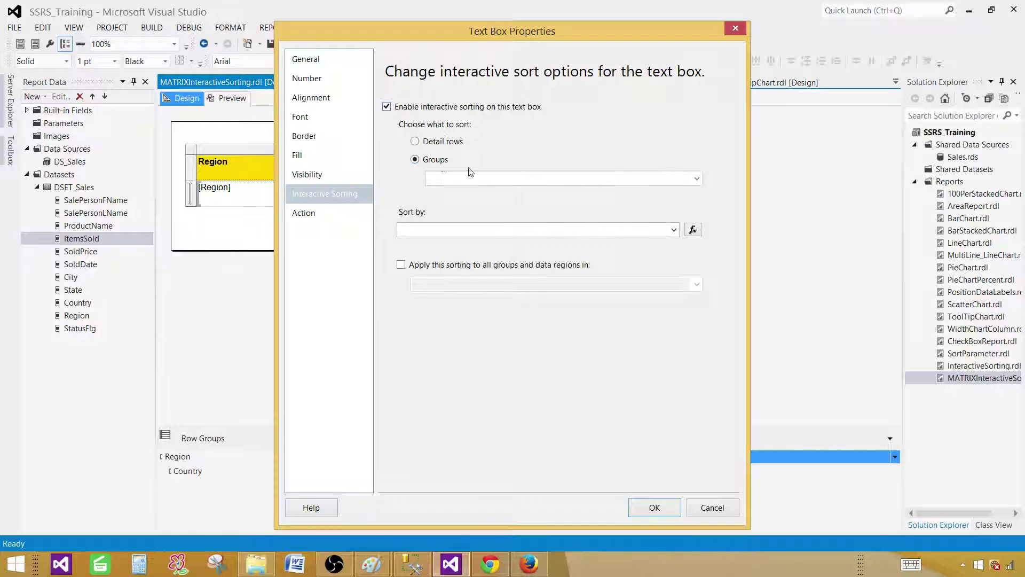
{"action": "left_click", "coordinate": [696, 178]}
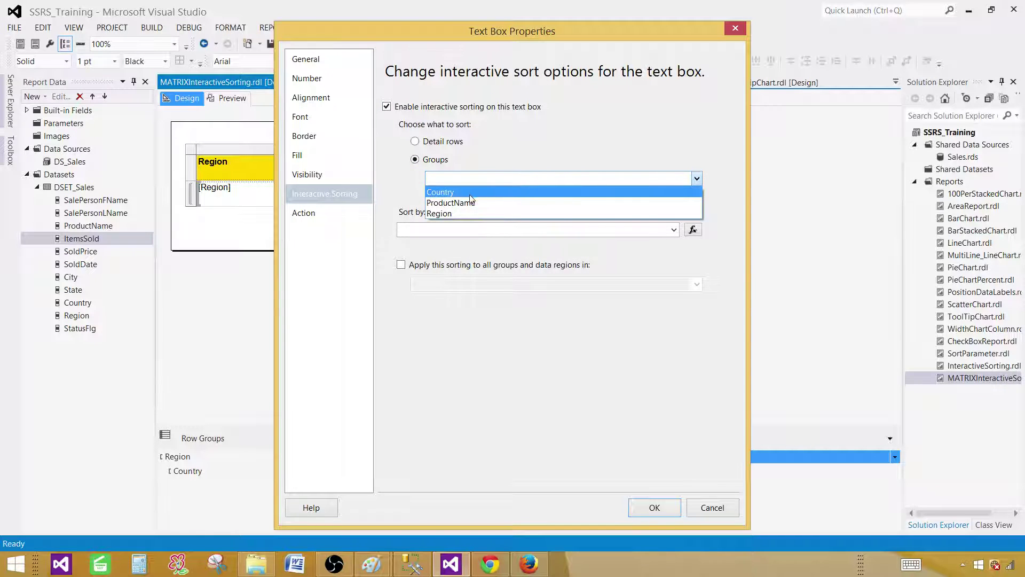
{"action": "left_click", "coordinate": [451, 202]}
{"action": "left_click", "coordinate": [654, 507]}
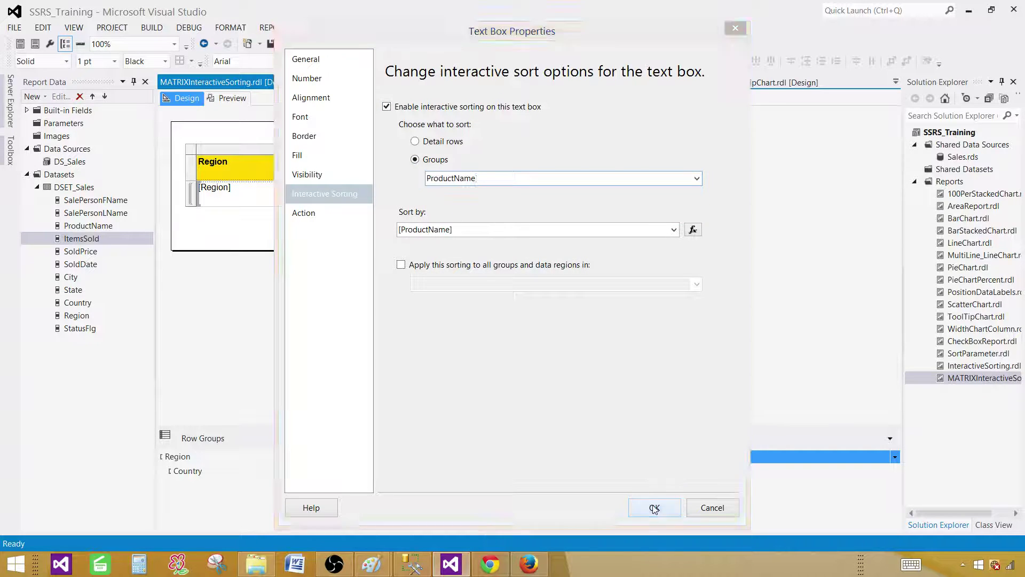
Preview the report, try the sort on the Cell Phone, Computer, Laptop and TV column headers, and refresh it
{"action": "left_click", "coordinate": [228, 98]}
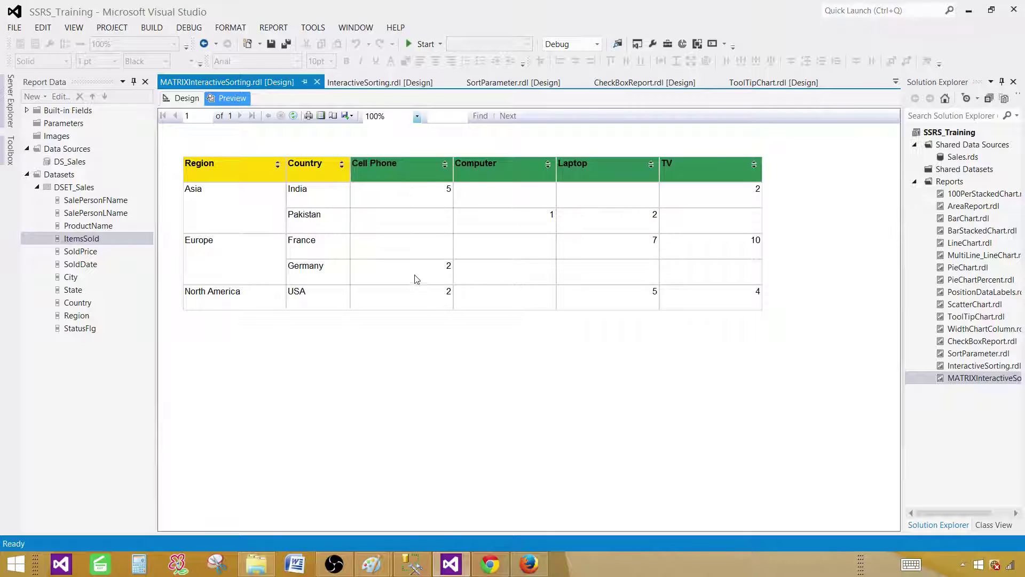
{"action": "left_click", "coordinate": [444, 167]}
{"action": "left_click", "coordinate": [444, 167]}
{"action": "left_click", "coordinate": [548, 166]}
{"action": "left_click", "coordinate": [651, 165]}
{"action": "left_click", "coordinate": [754, 165]}
{"action": "left_click", "coordinate": [294, 116]}
Disable interactive sorting on the ProductName column header text box in the report design
{"action": "left_click", "coordinate": [187, 98]}
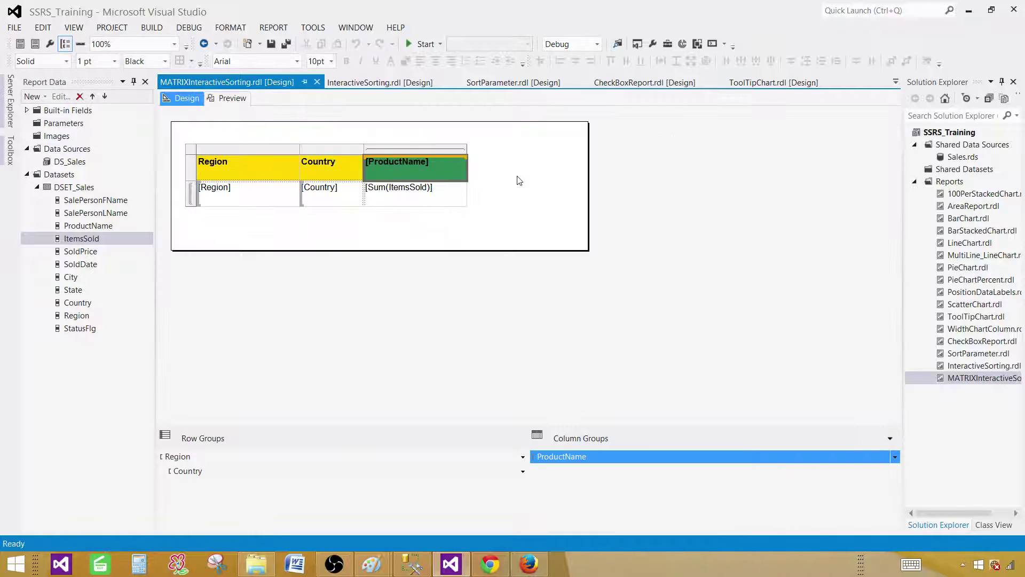
{"action": "right_click", "coordinate": [454, 171]}
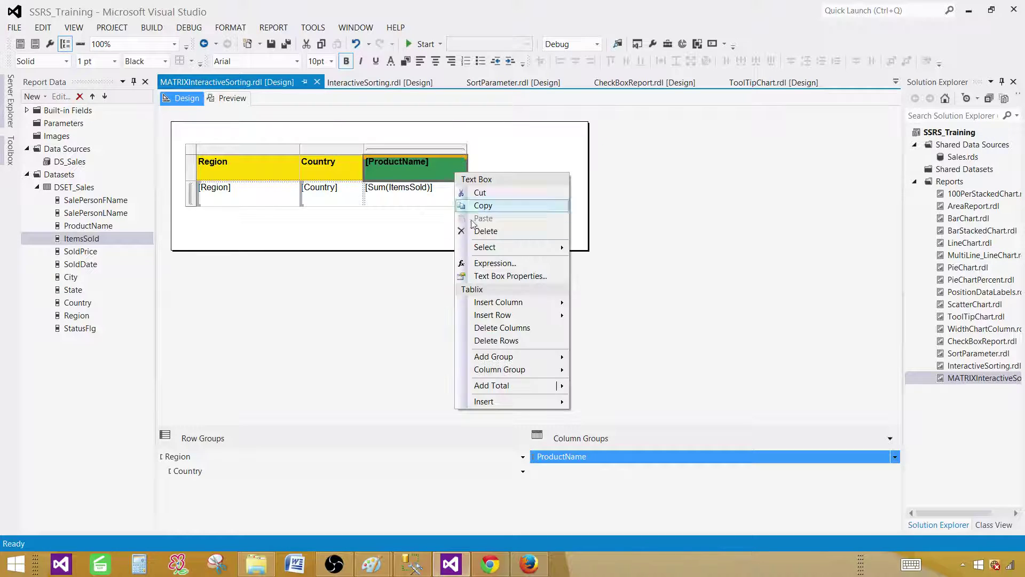
{"action": "left_click", "coordinate": [502, 276]}
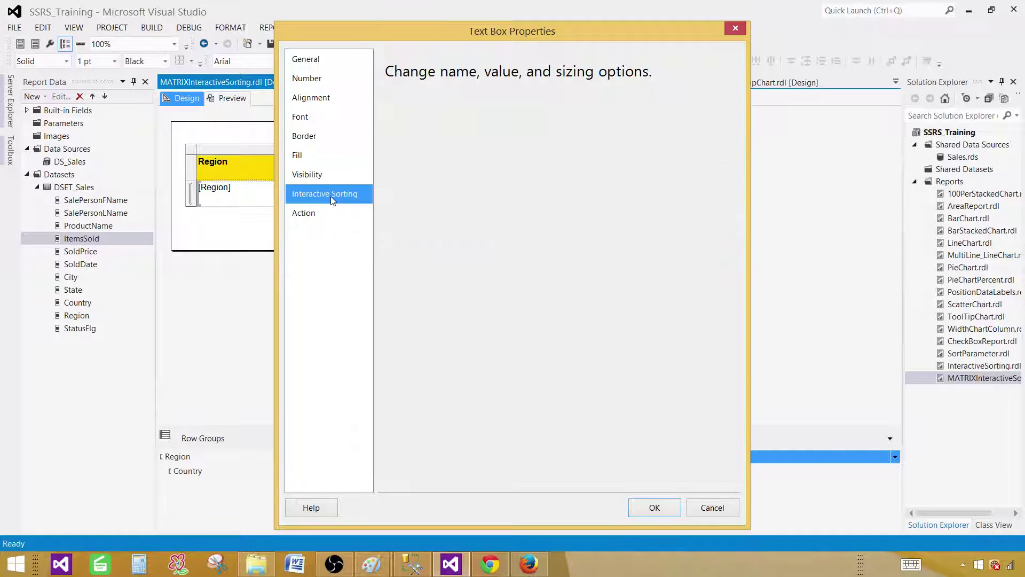
{"action": "left_click", "coordinate": [330, 195]}
{"action": "left_click", "coordinate": [386, 107]}
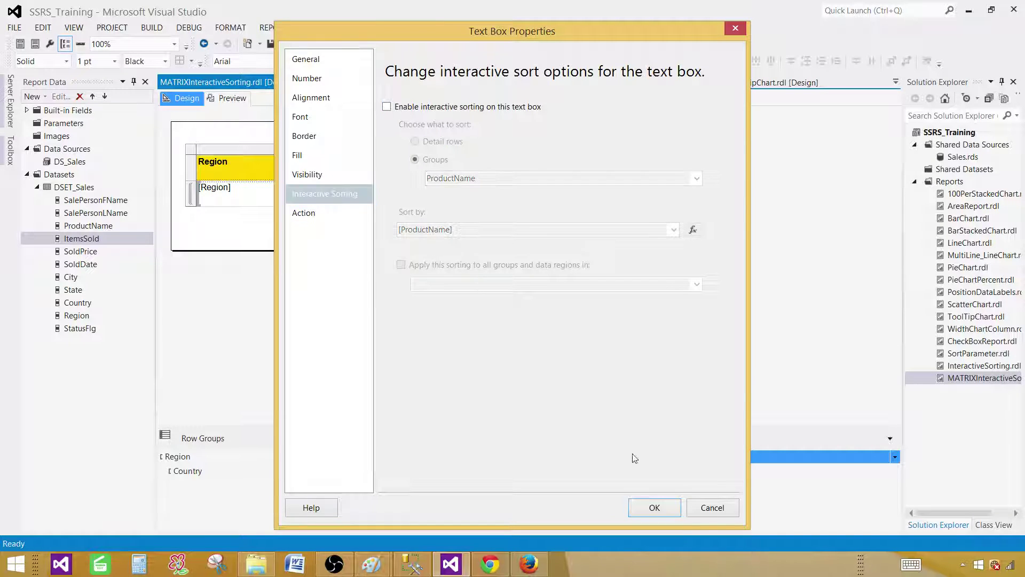
{"action": "left_click", "coordinate": [655, 507]}
Preview the report and test the interactive sorts on the Region and Country headers
{"action": "left_click", "coordinate": [230, 99]}
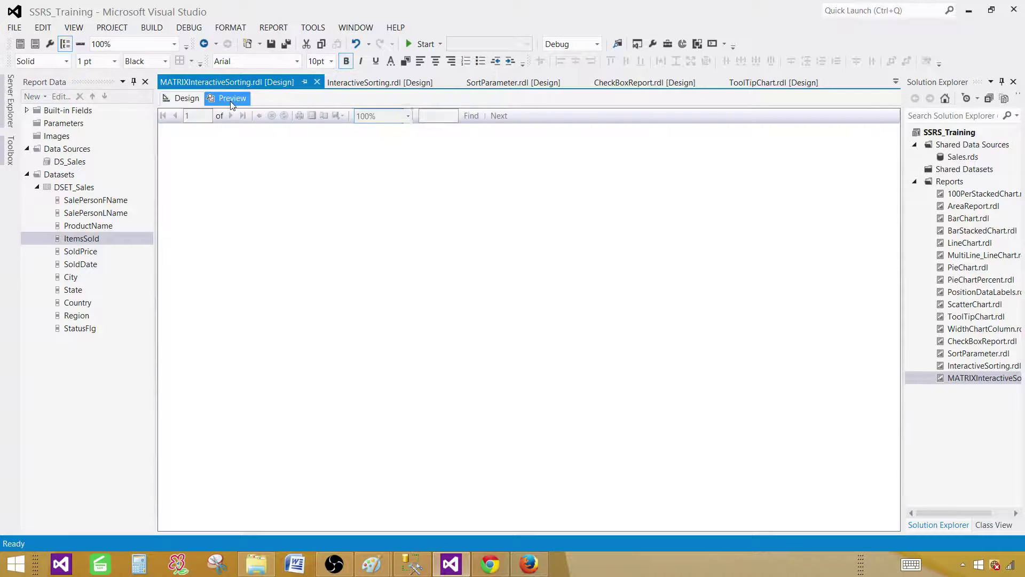
{"action": "left_click", "coordinate": [277, 164]}
{"action": "left_click", "coordinate": [342, 164]}
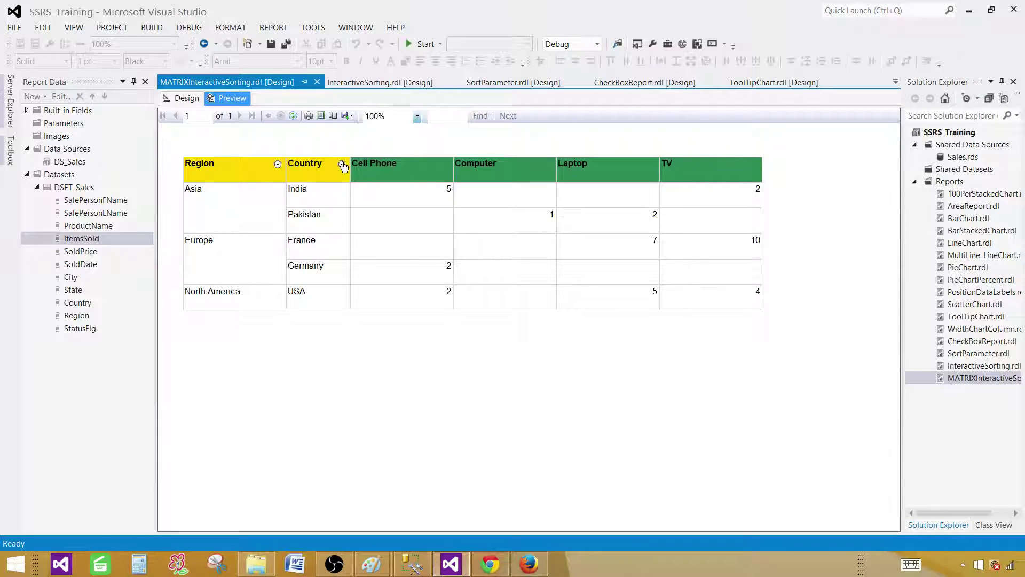
{"action": "left_click", "coordinate": [341, 165]}
Insert a row outside the group above the matrix header row in the report design
{"action": "left_click", "coordinate": [184, 98]}
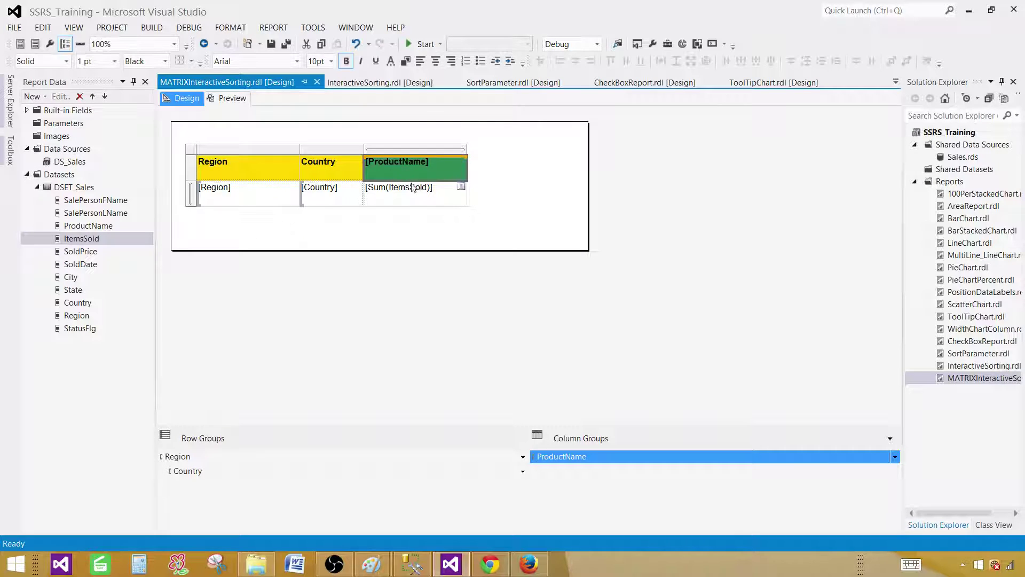
{"action": "left_click", "coordinate": [189, 172]}
{"action": "right_click", "coordinate": [189, 170]}
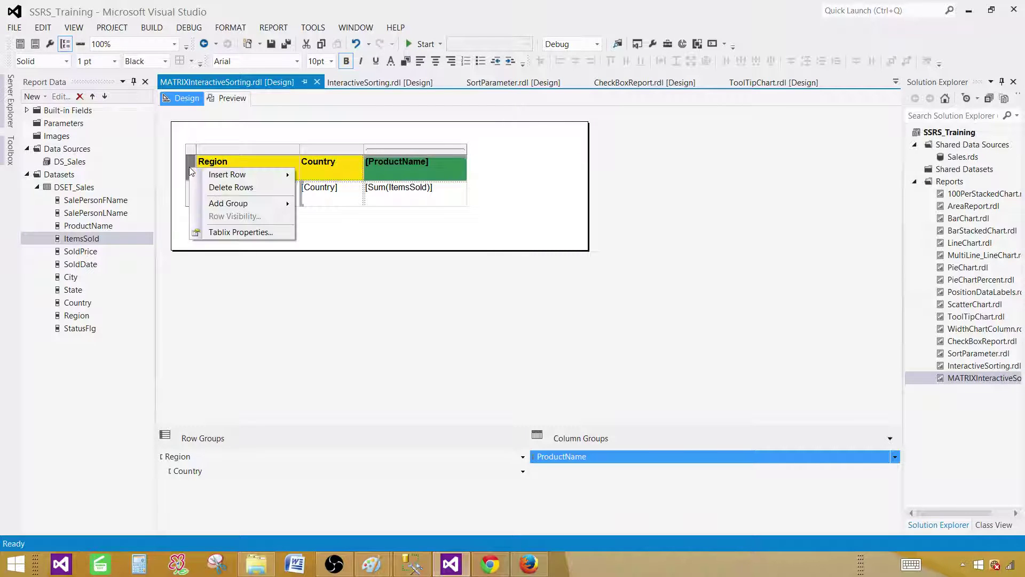
{"action": "mouse_move", "coordinate": [236, 180]}
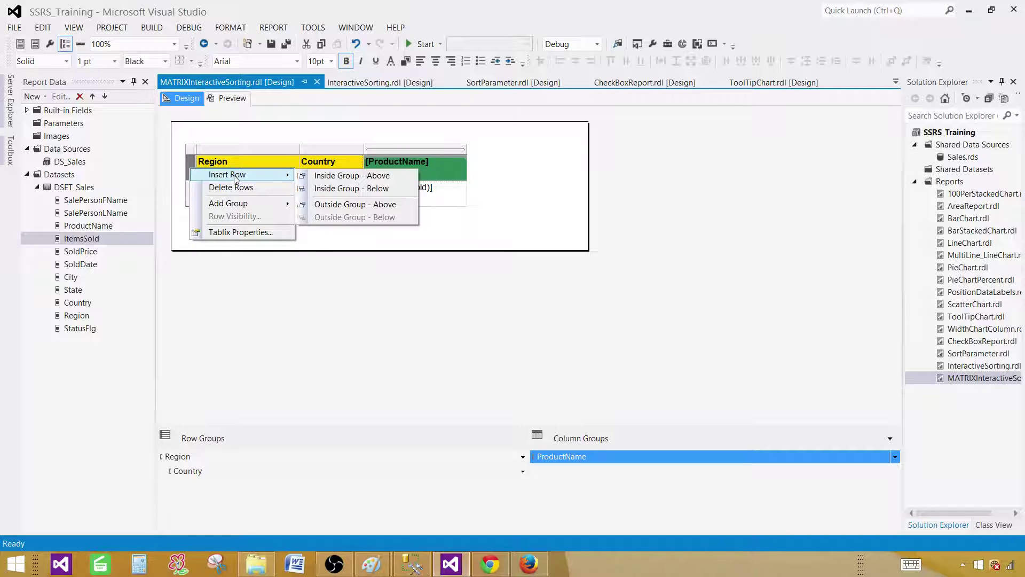
{"action": "left_click", "coordinate": [340, 205]}
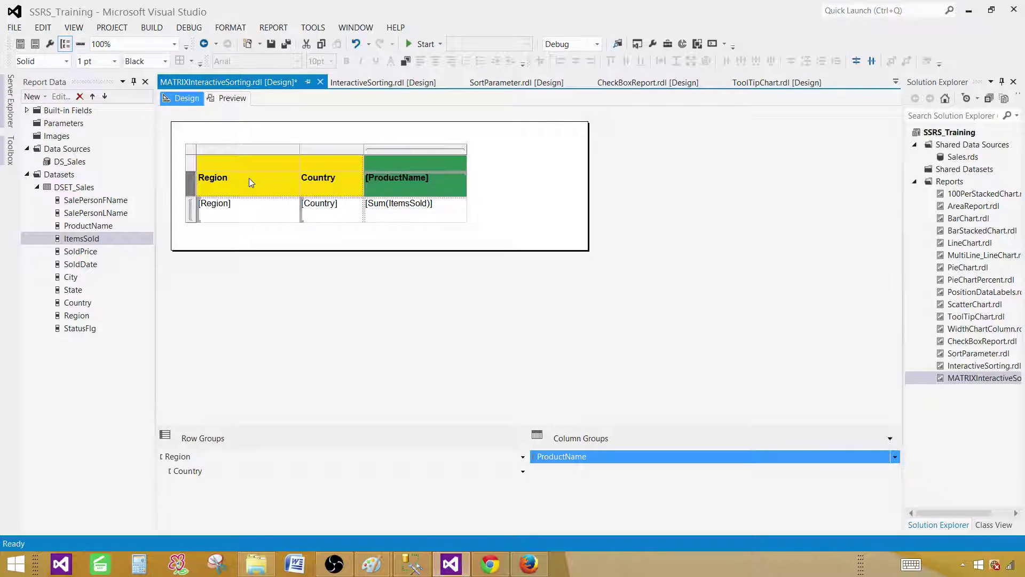
Enter the label "Order by ProductName" in the new row's cell above Region
{"action": "left_click", "coordinate": [245, 160]}
{"action": "left_click", "coordinate": [245, 162]}
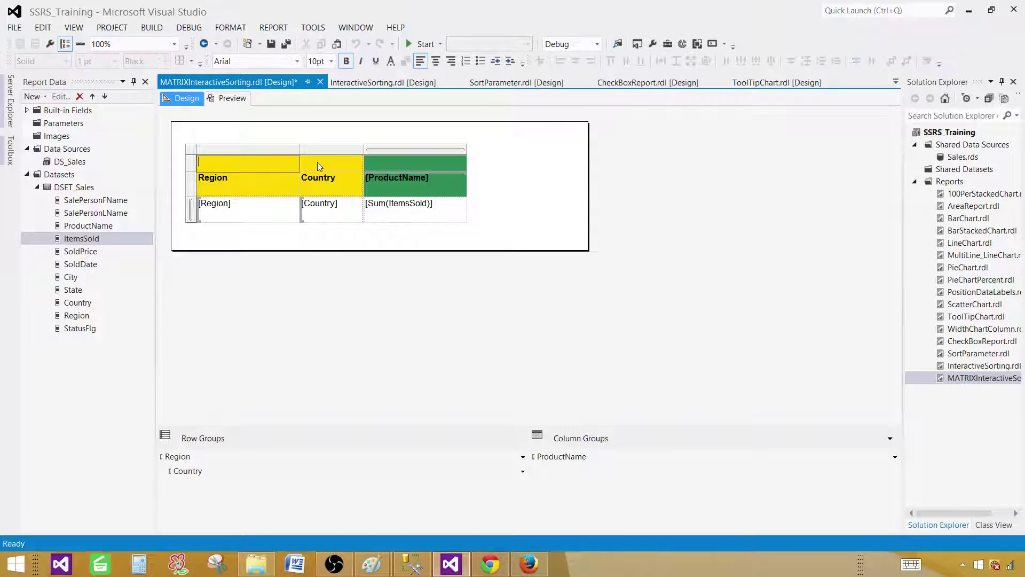
{"action": "left_click", "coordinate": [374, 162]}
{"action": "left_click", "coordinate": [375, 163]}
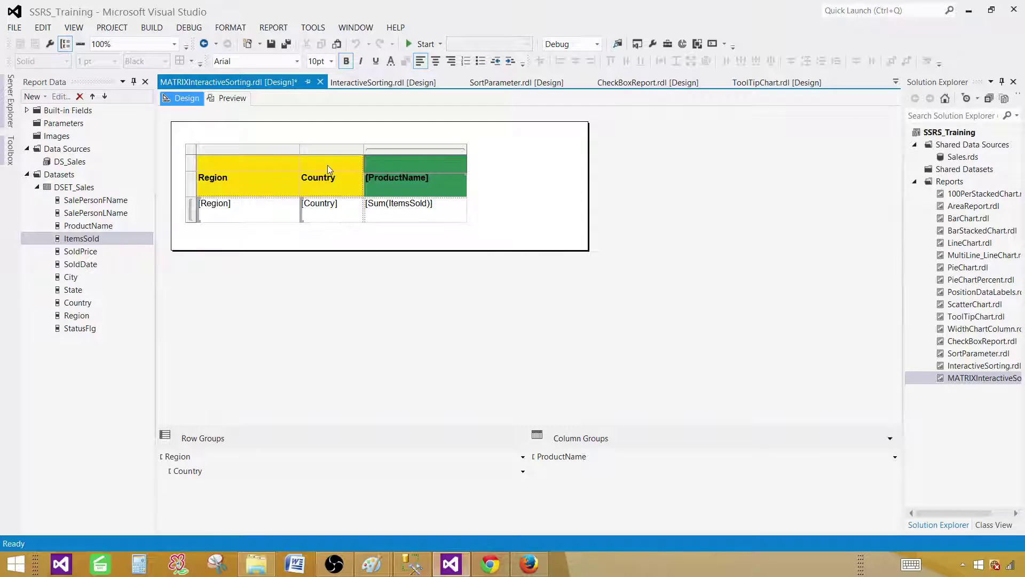
{"action": "left_click", "coordinate": [269, 164]}
{"action": "left_click", "coordinate": [275, 160]}
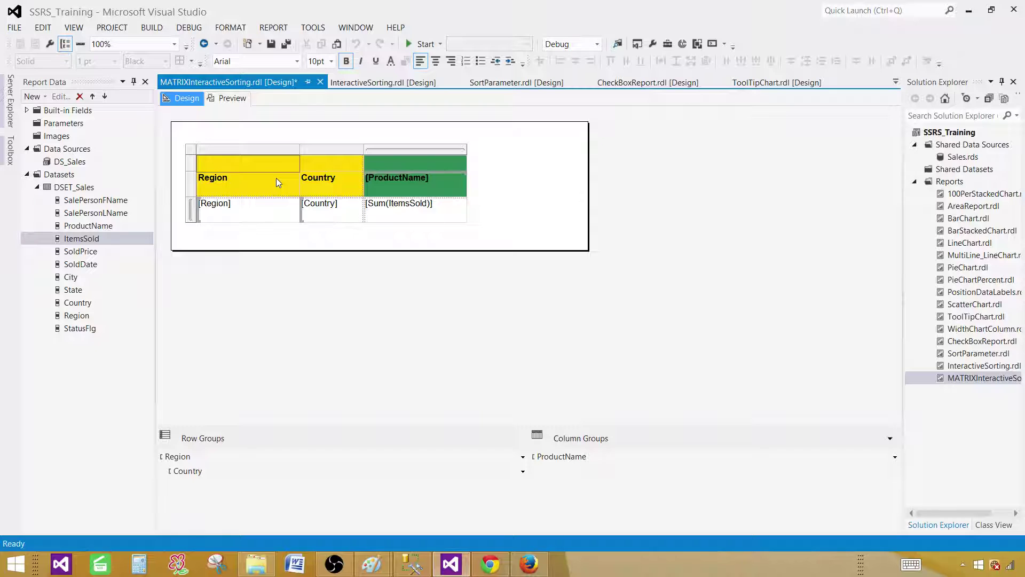
{"action": "type", "text": "Order by ProductName"}
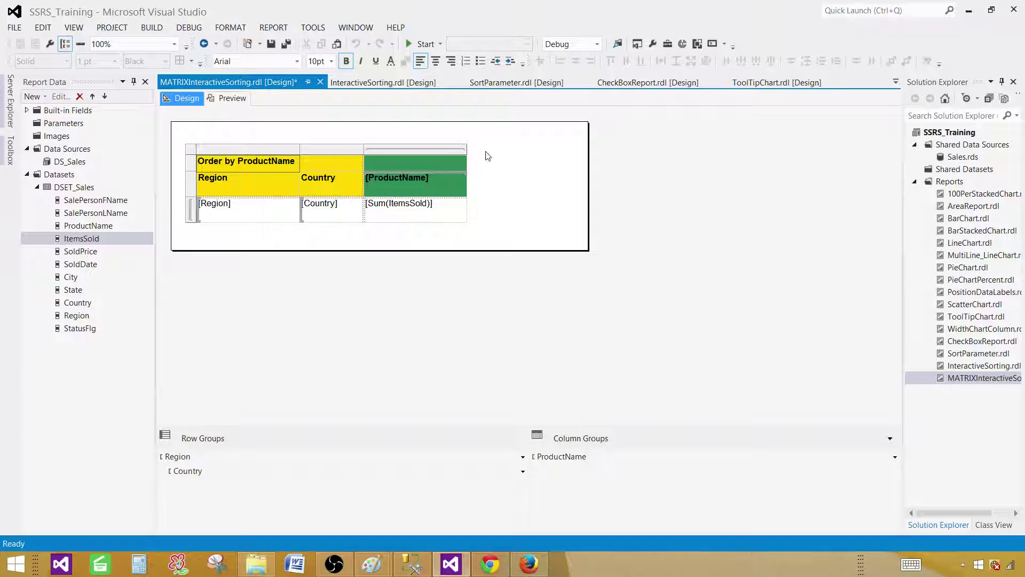
{"action": "left_click", "coordinate": [469, 153]}
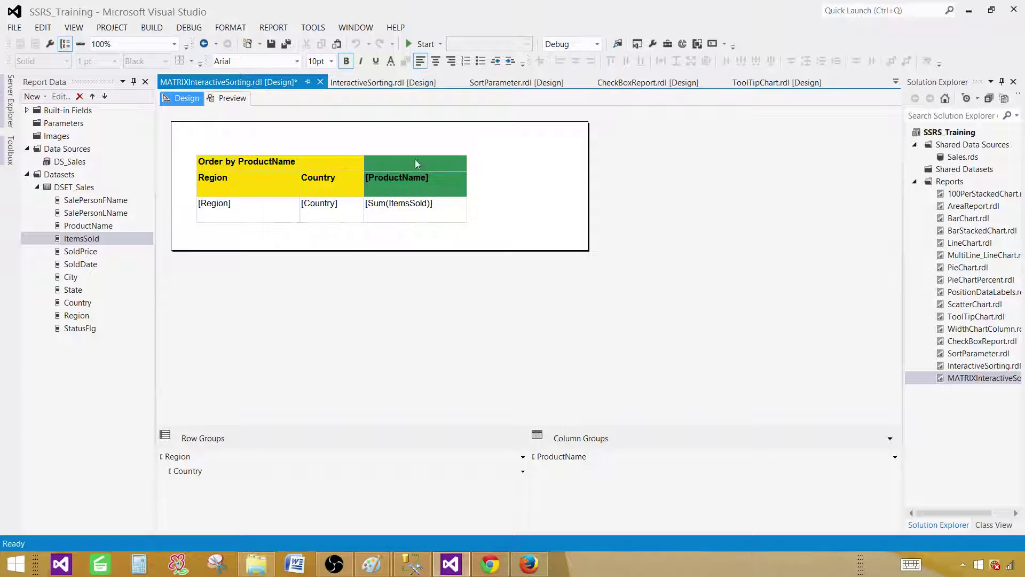
Enable interactive sorting on the "Order by ProductName" text box, sorting the ProductName group by [ProductName]
{"action": "left_click", "coordinate": [268, 164]}
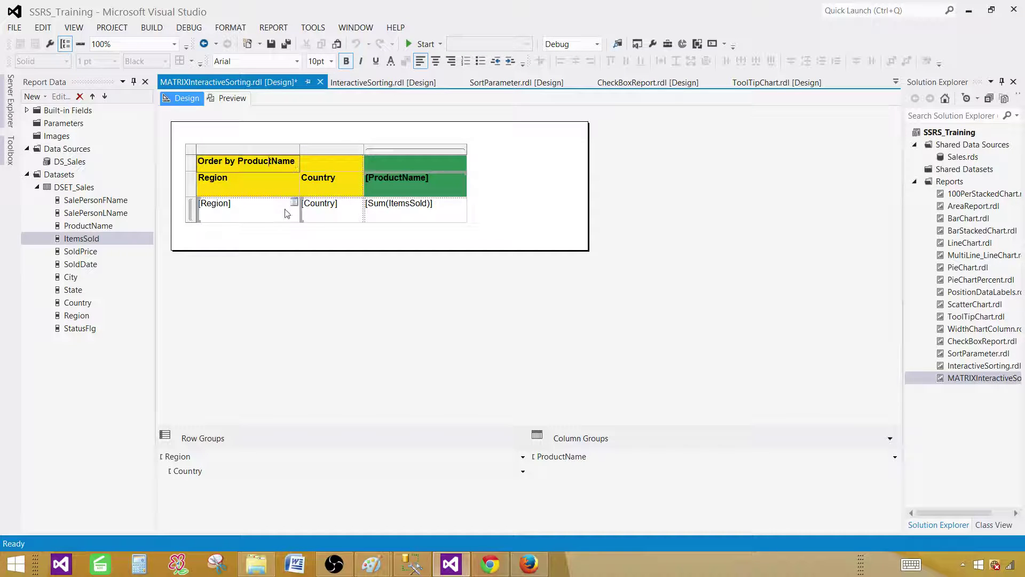
{"action": "left_click", "coordinate": [280, 234]}
{"action": "left_click", "coordinate": [296, 168]}
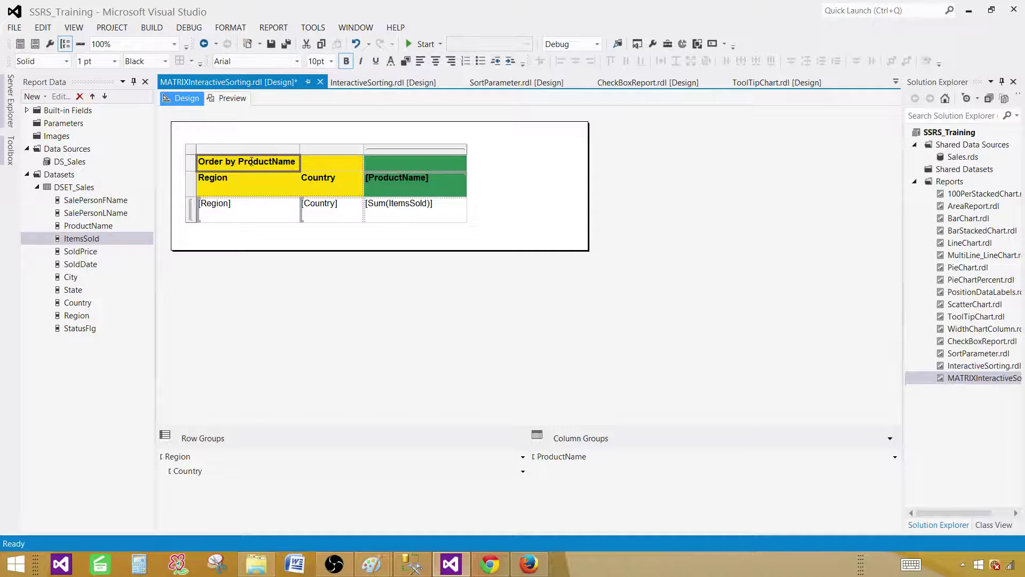
{"action": "right_click", "coordinate": [288, 166]}
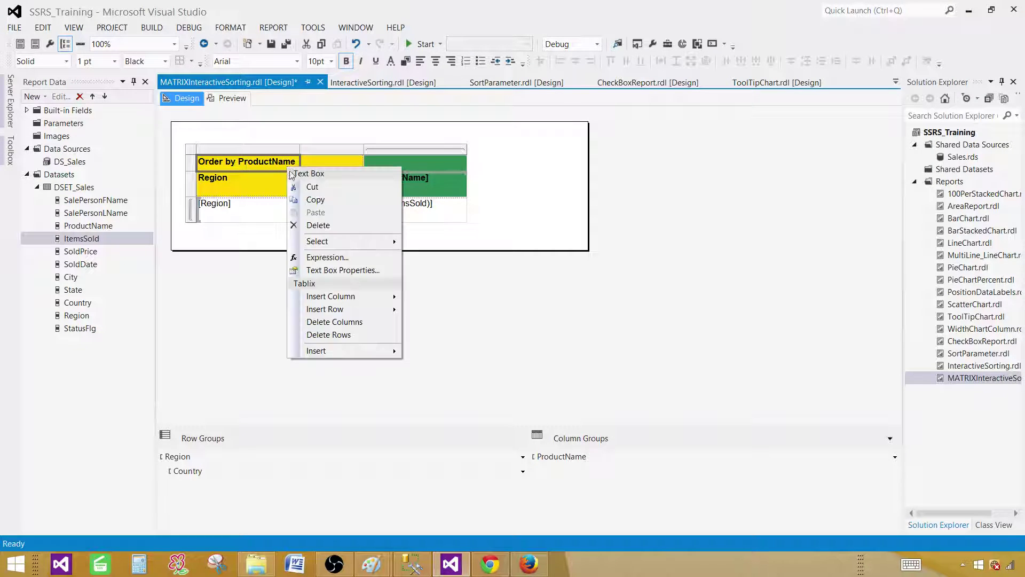
{"action": "left_click", "coordinate": [337, 273]}
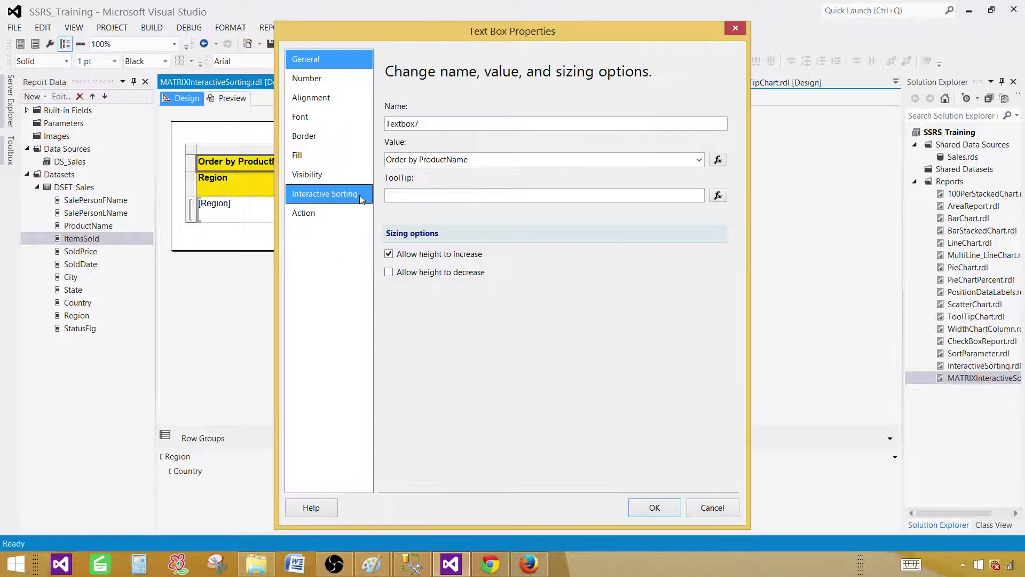
{"action": "left_click", "coordinate": [310, 196]}
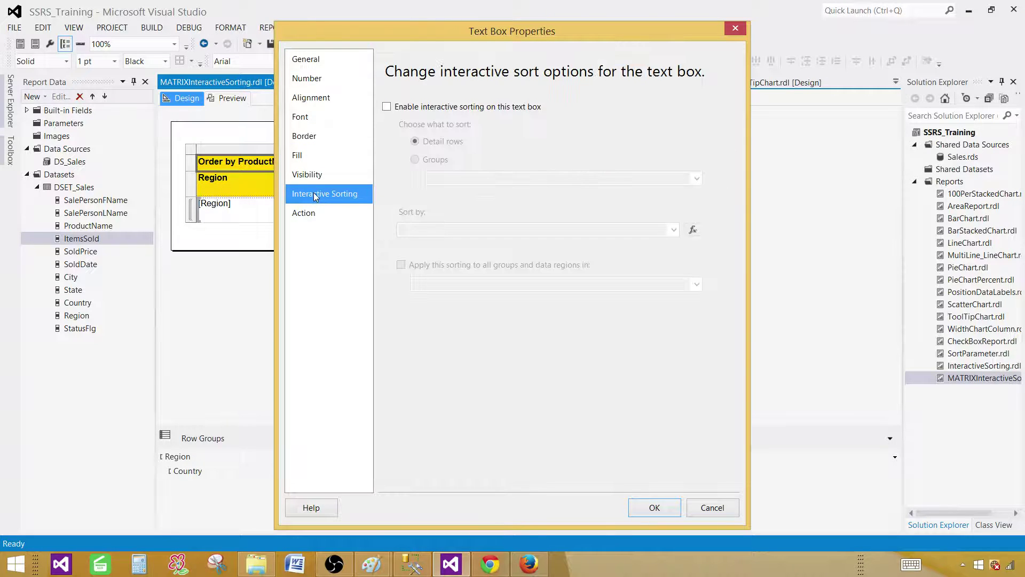
{"action": "left_click", "coordinate": [387, 107]}
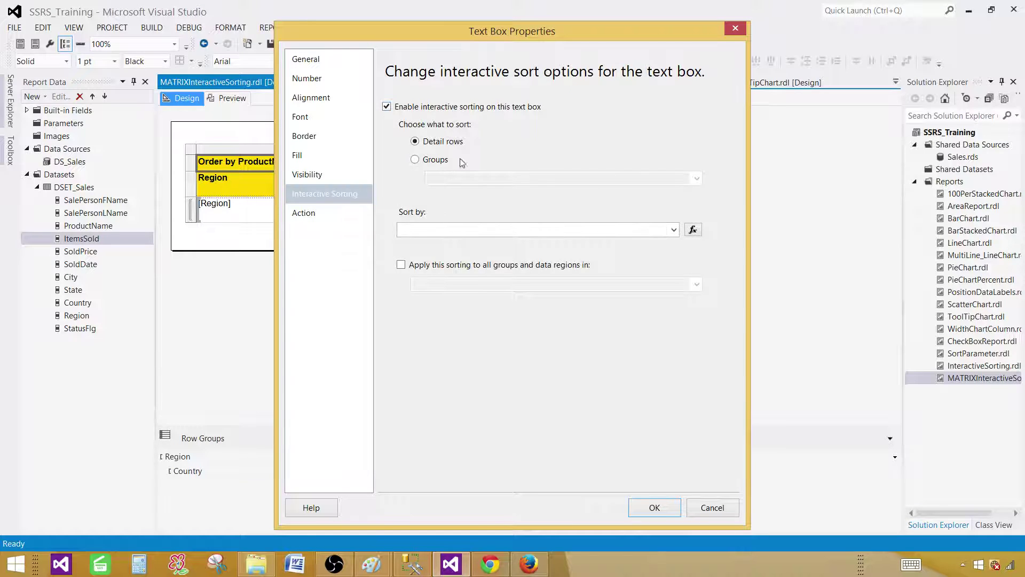
{"action": "left_click", "coordinate": [415, 159]}
{"action": "left_click", "coordinate": [696, 178]}
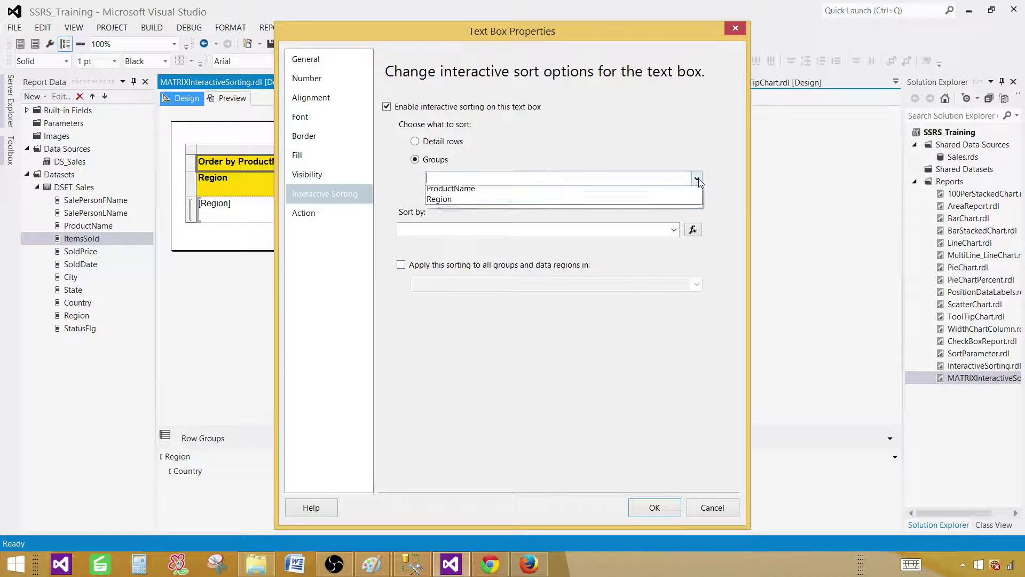
{"action": "left_click", "coordinate": [476, 202]}
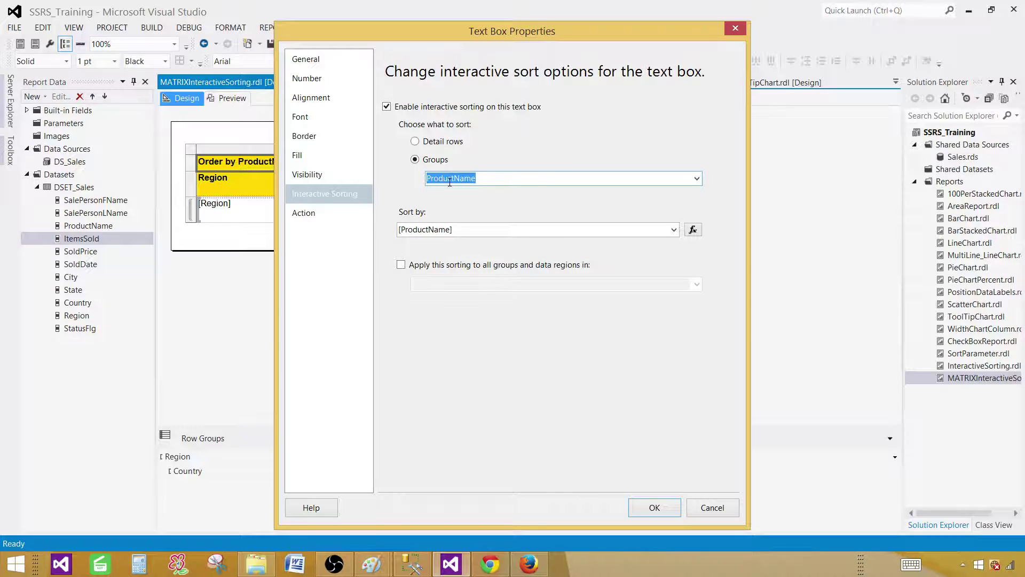
{"action": "left_click", "coordinate": [635, 502]}
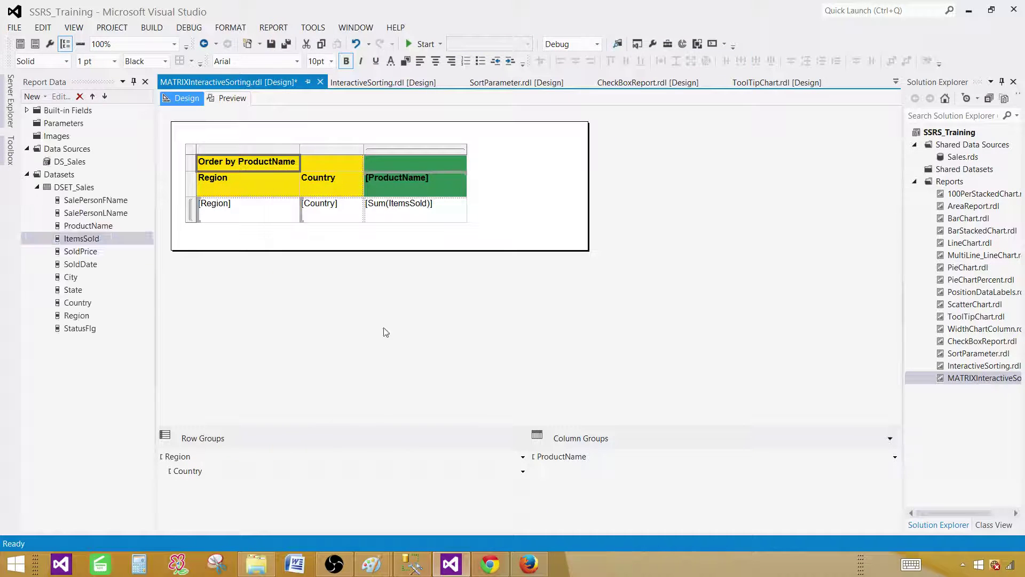
Preview the report and toggle the interactive sorts on the Region and Country headers
{"action": "left_click", "coordinate": [240, 98]}
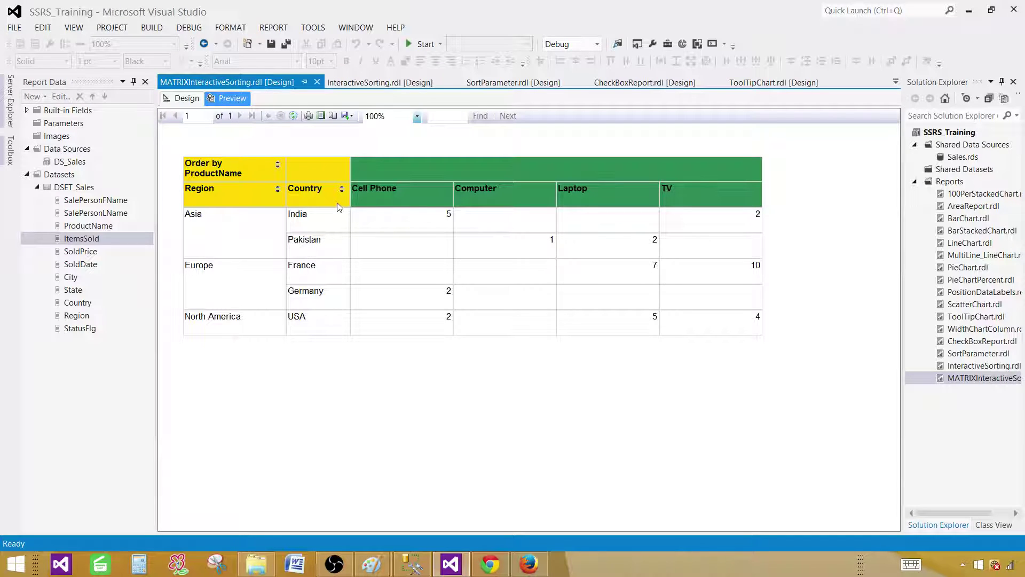
{"action": "left_click", "coordinate": [278, 191]}
{"action": "left_click", "coordinate": [278, 192]}
{"action": "left_click", "coordinate": [277, 191]}
{"action": "left_click", "coordinate": [277, 191]}
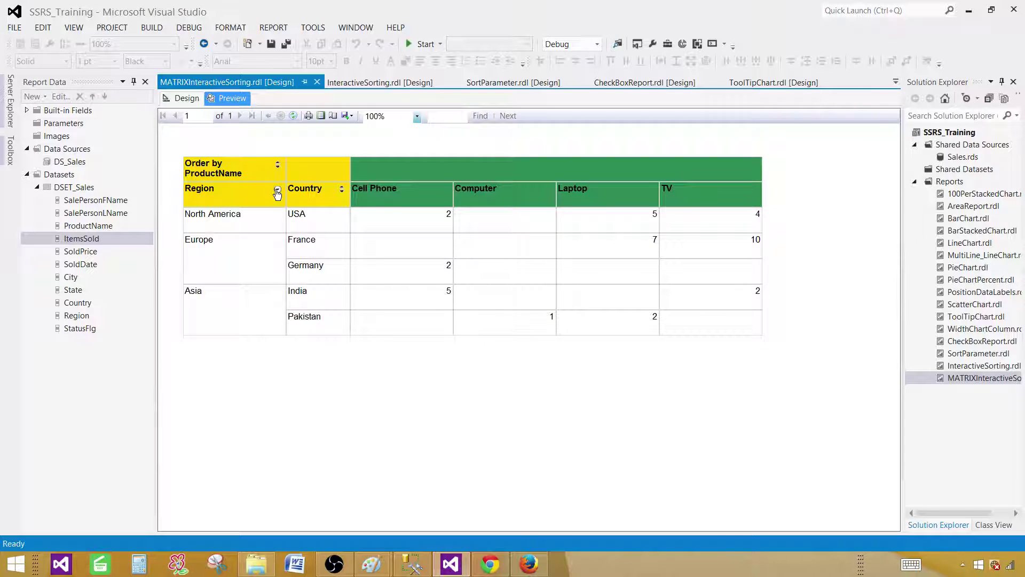
{"action": "left_click", "coordinate": [341, 190]}
{"action": "left_click", "coordinate": [341, 189]}
{"action": "left_click", "coordinate": [341, 189]}
{"action": "left_click", "coordinate": [341, 189]}
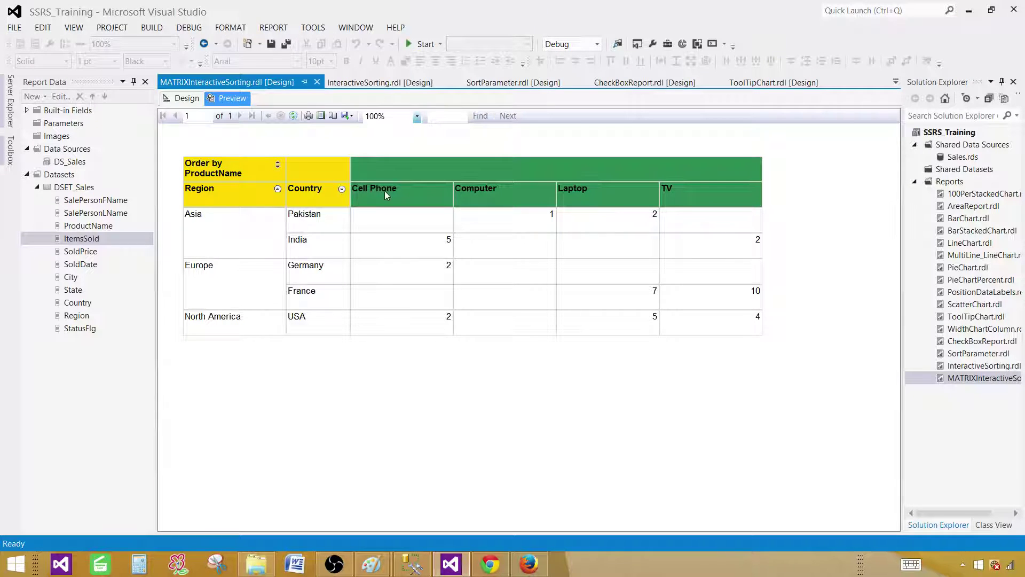
Toggle the Order by ProductName sort several times while the Region and Country sorts are still applied
{"action": "left_click", "coordinate": [278, 165]}
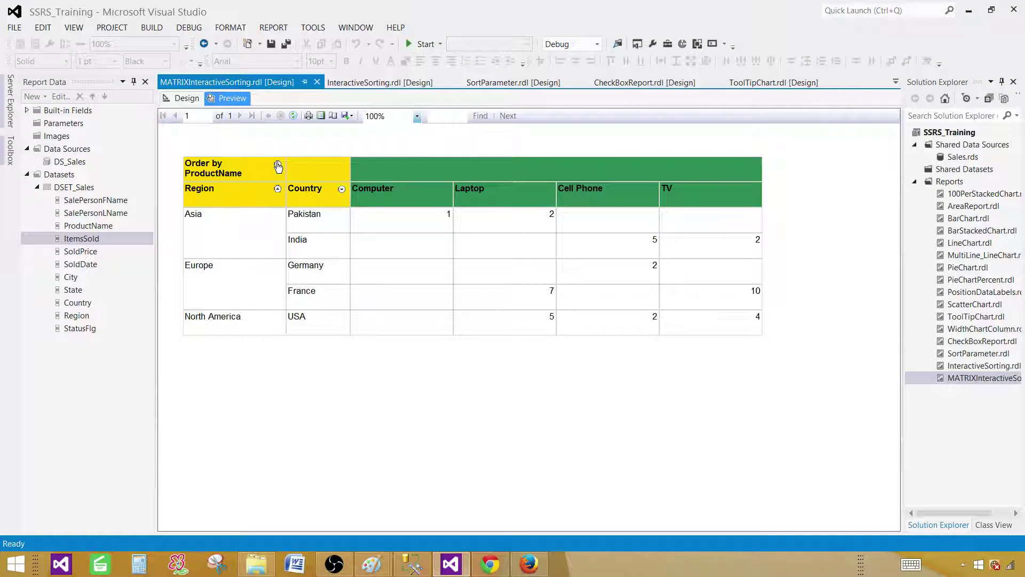
{"action": "left_click", "coordinate": [278, 165]}
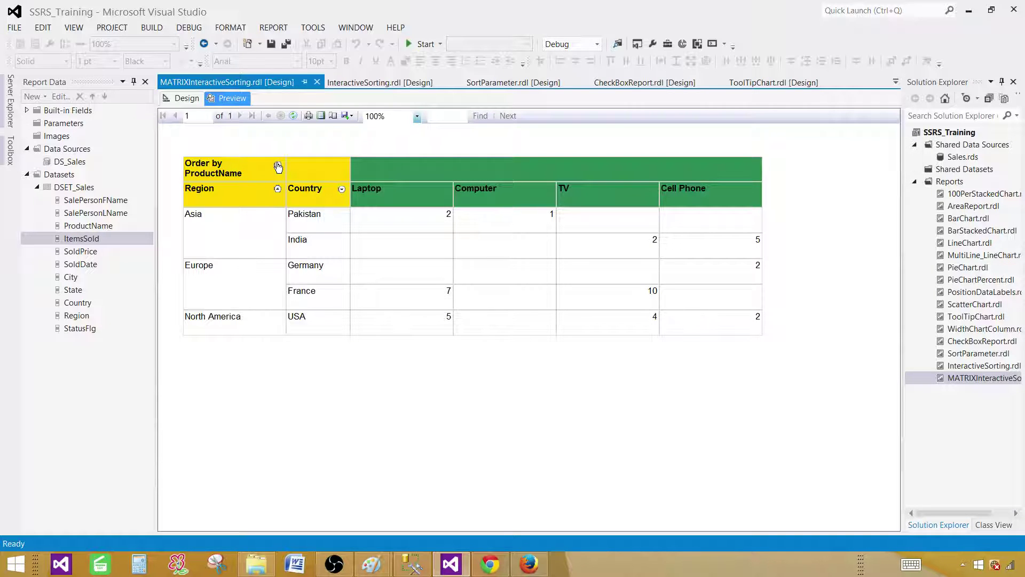
{"action": "left_click", "coordinate": [278, 165]}
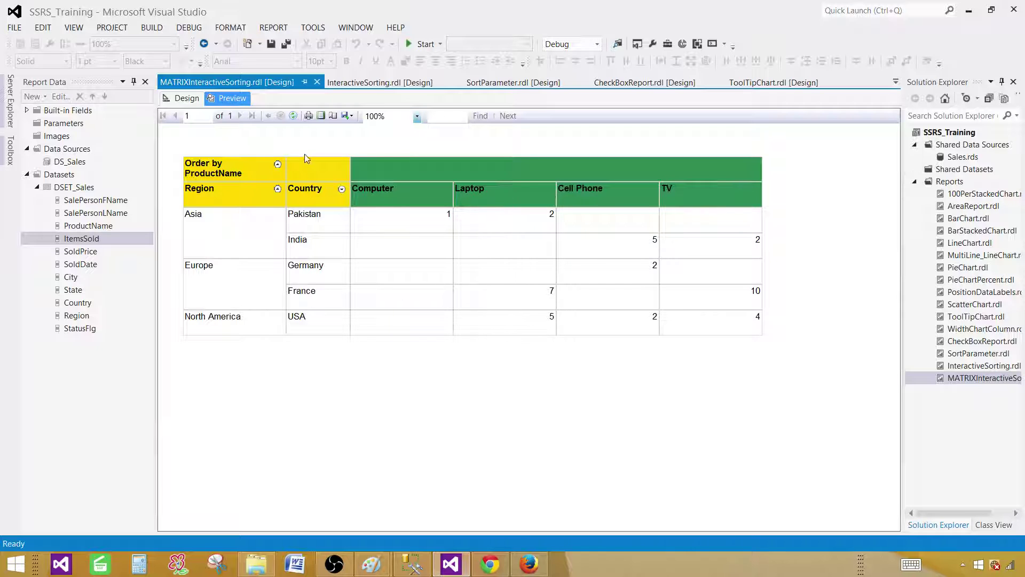
{"action": "left_click", "coordinate": [277, 164]}
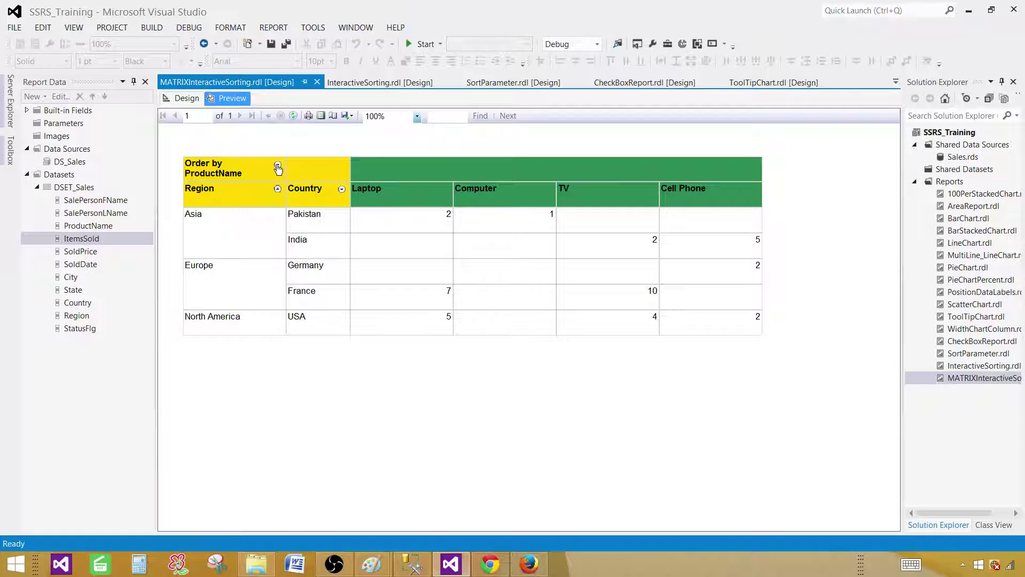
{"action": "left_click", "coordinate": [277, 165]}
{"action": "left_click", "coordinate": [277, 165]}
{"action": "left_click", "coordinate": [278, 166]}
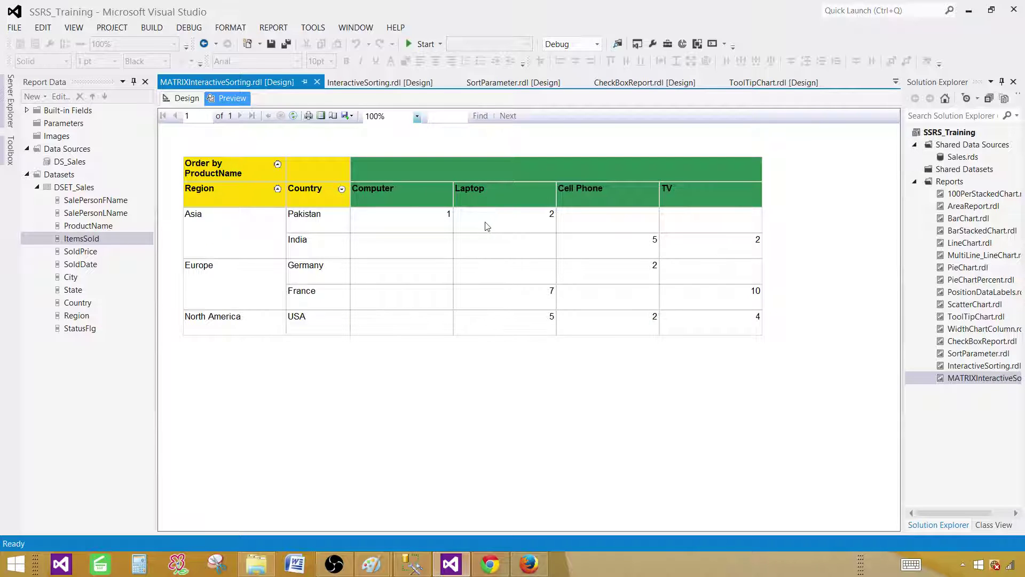
Refresh the report preview to clear all sorts and toggle only the Order by ProductName sort between ascending and descending
{"action": "left_click", "coordinate": [294, 117]}
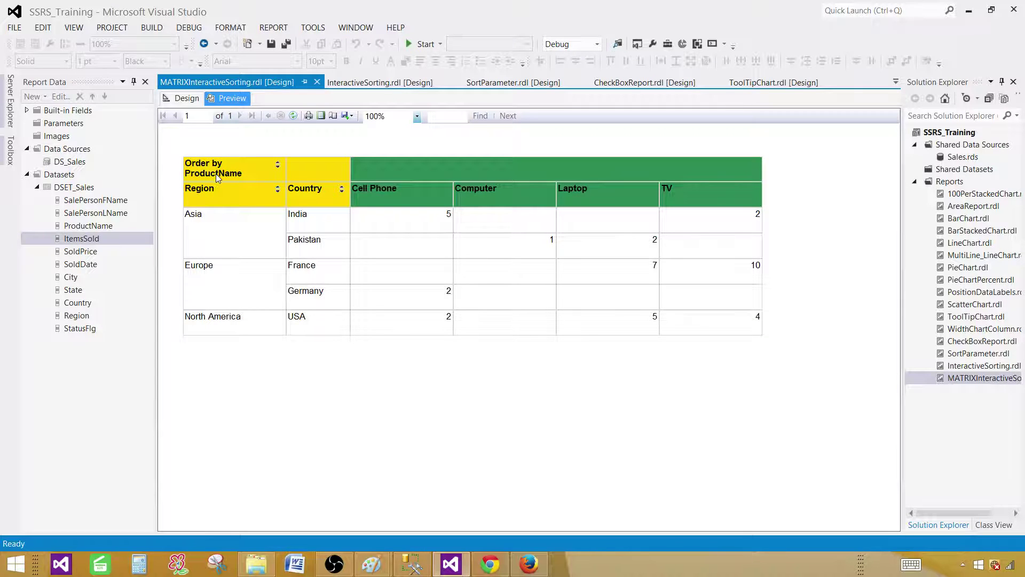
{"action": "left_click", "coordinate": [278, 165]}
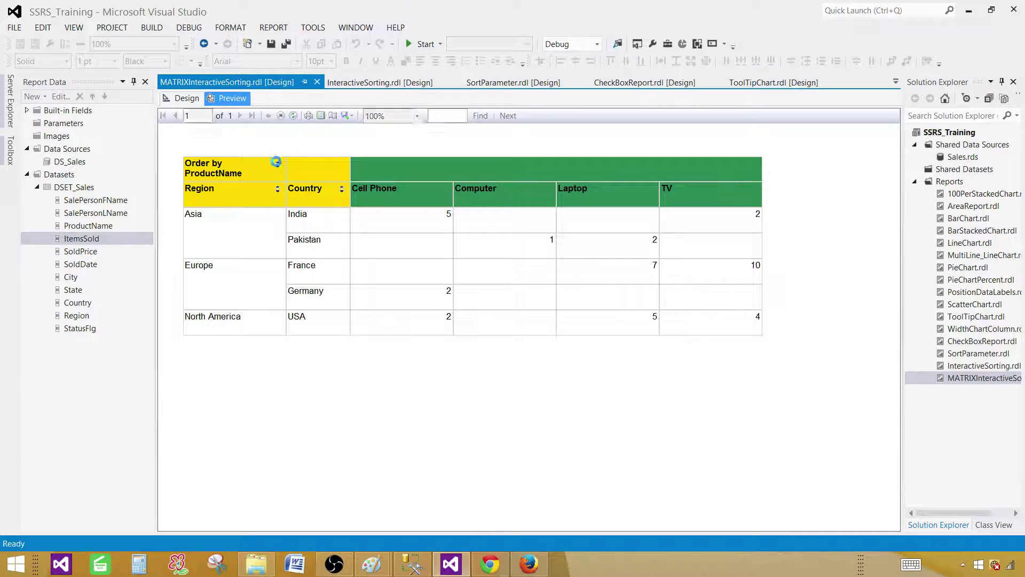
{"action": "left_click", "coordinate": [278, 166]}
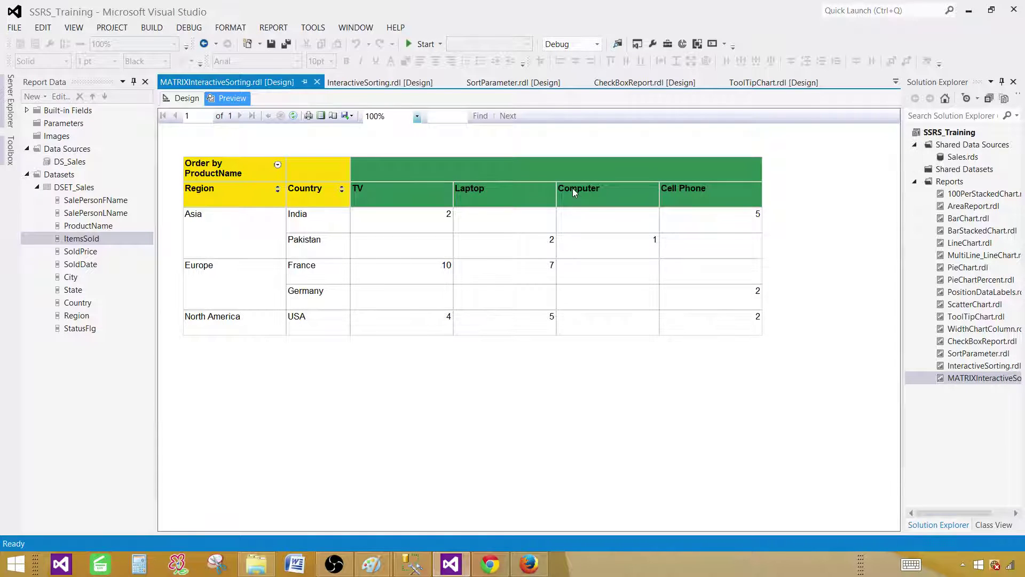
{"action": "left_click", "coordinate": [277, 165]}
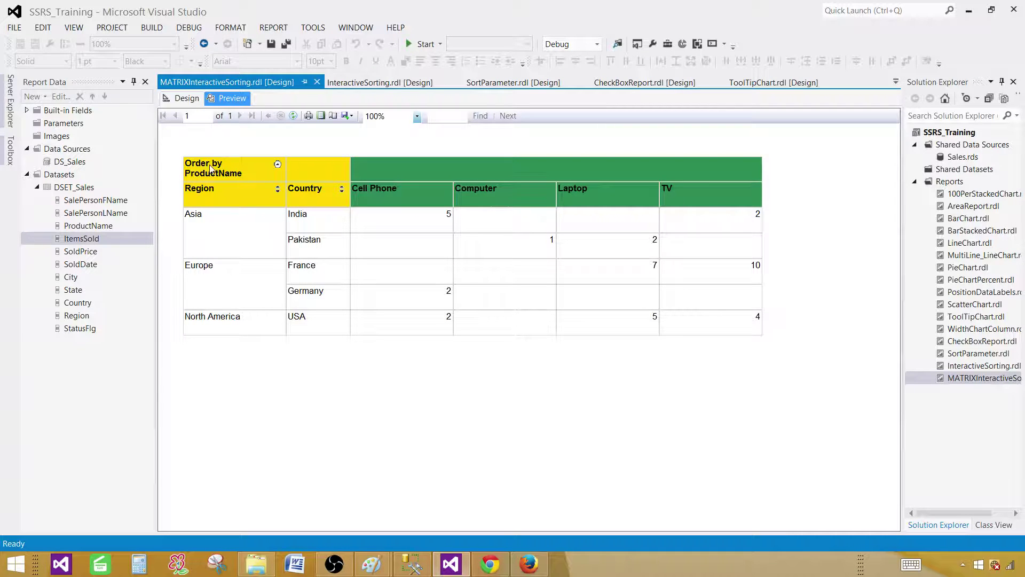
{"action": "left_click", "coordinate": [278, 167]}
{"action": "left_click", "coordinate": [277, 167]}
{"action": "left_click", "coordinate": [277, 166]}
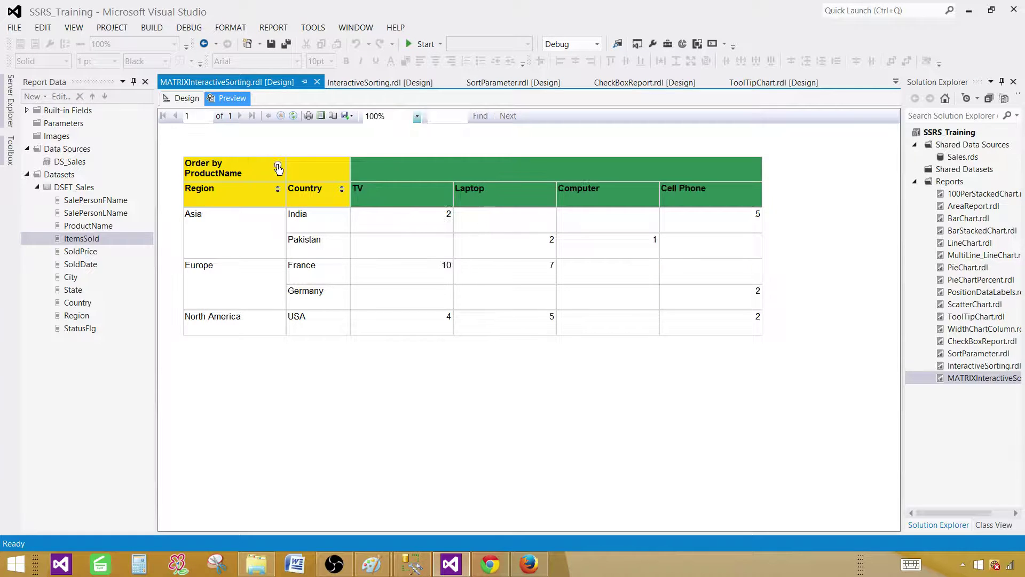
{"action": "left_click", "coordinate": [277, 166]}
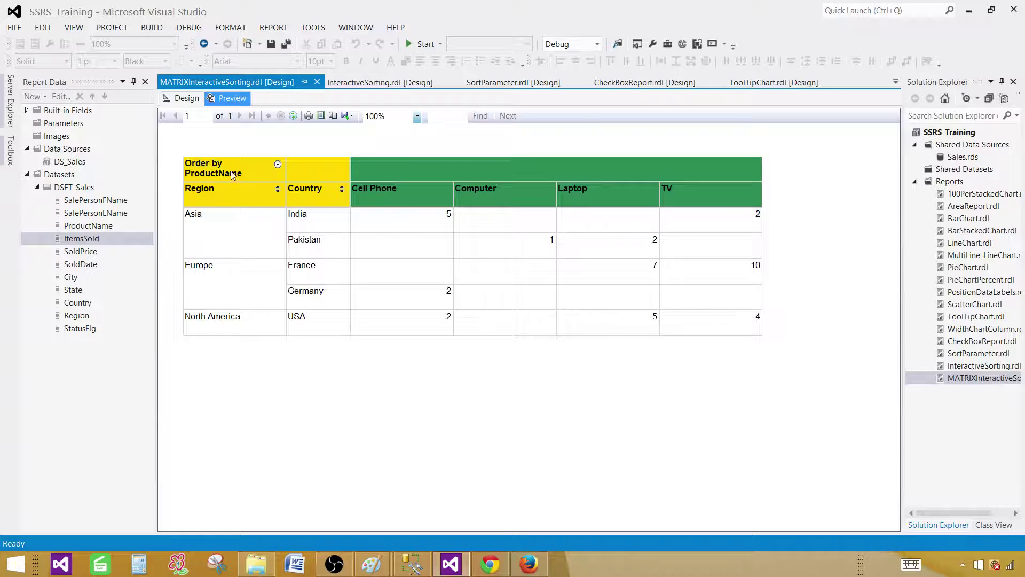
{"action": "left_click", "coordinate": [277, 165]}
{"action": "left_click", "coordinate": [277, 164]}
{"action": "left_click", "coordinate": [277, 164]}
Apply the Region sort and a descending Country sort, and toggle the Order by ProductName sort in combination with them
{"action": "left_click", "coordinate": [276, 191]}
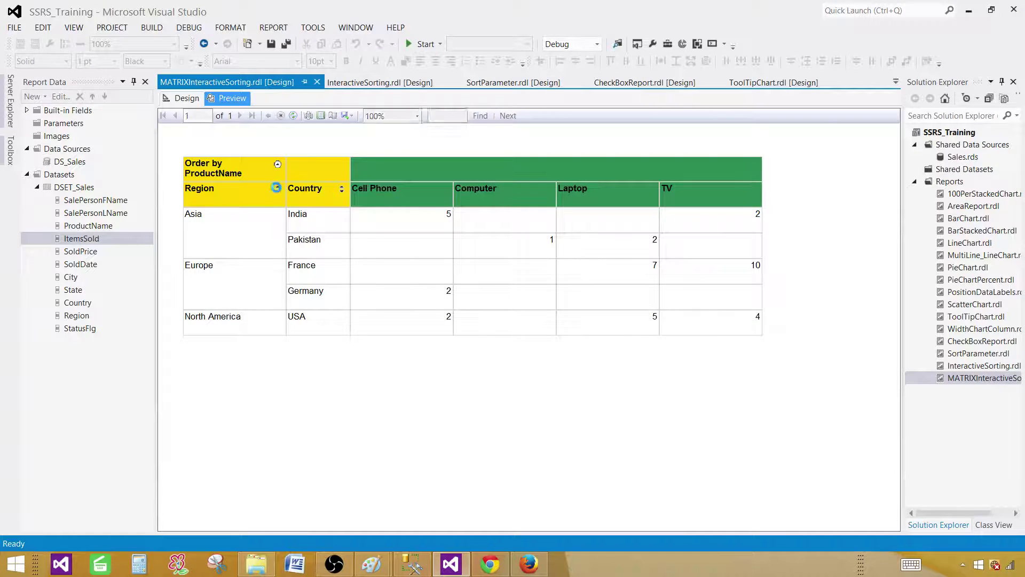
{"action": "left_click", "coordinate": [277, 191]}
{"action": "left_click", "coordinate": [277, 191]}
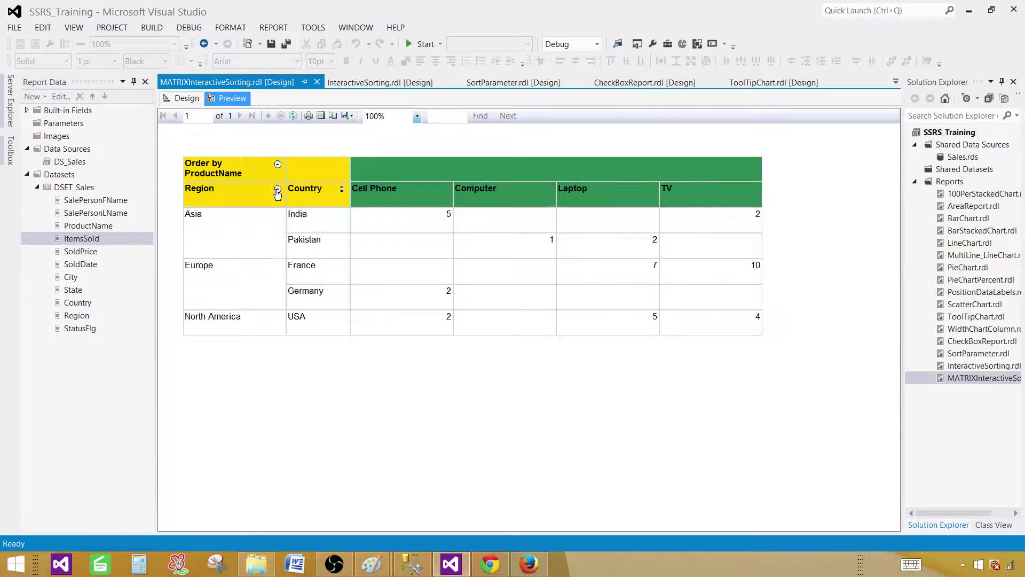
{"action": "left_click", "coordinate": [342, 190]}
{"action": "left_click", "coordinate": [342, 190]}
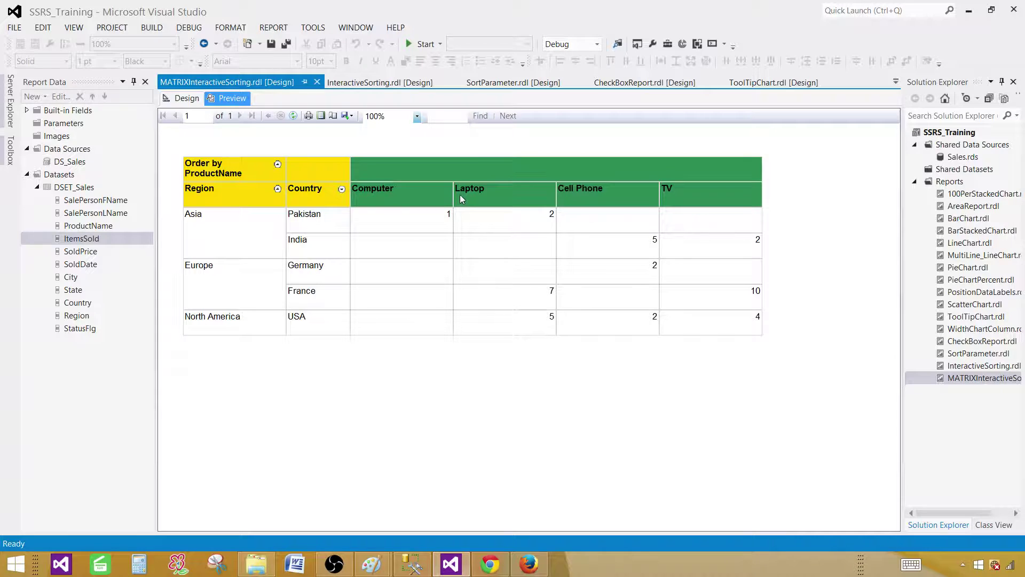
{"action": "left_click", "coordinate": [277, 165]}
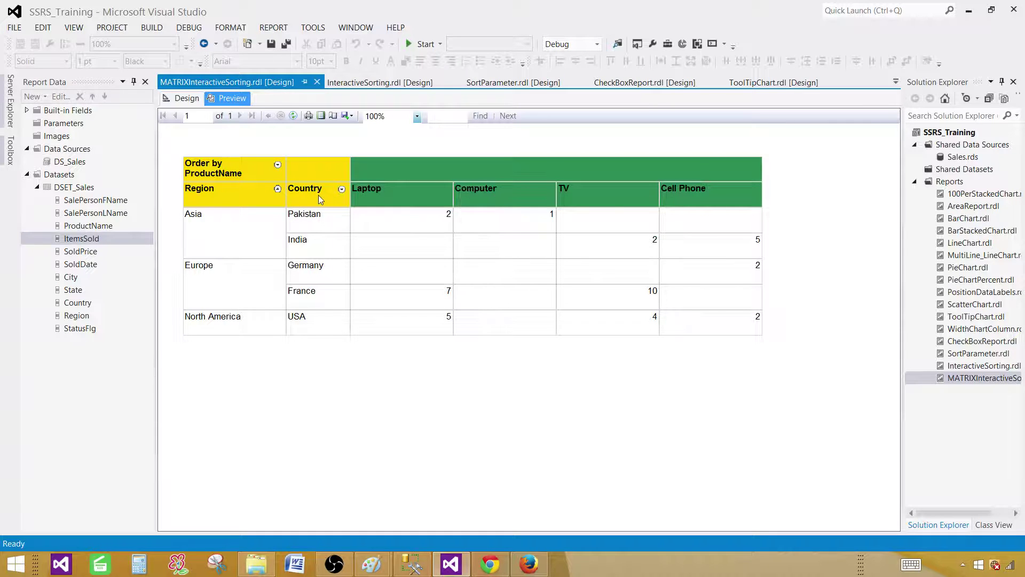
{"action": "left_click", "coordinate": [277, 165]}
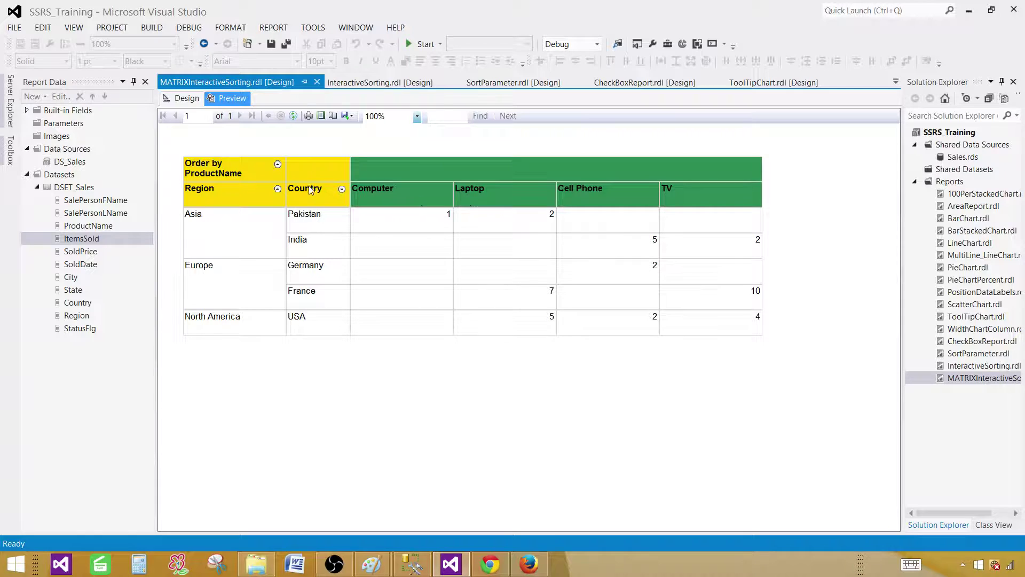
Refresh the preview to reset the sorting and retest the Order by ProductName sort on its own
{"action": "left_click", "coordinate": [293, 116]}
{"action": "left_click", "coordinate": [294, 118]}
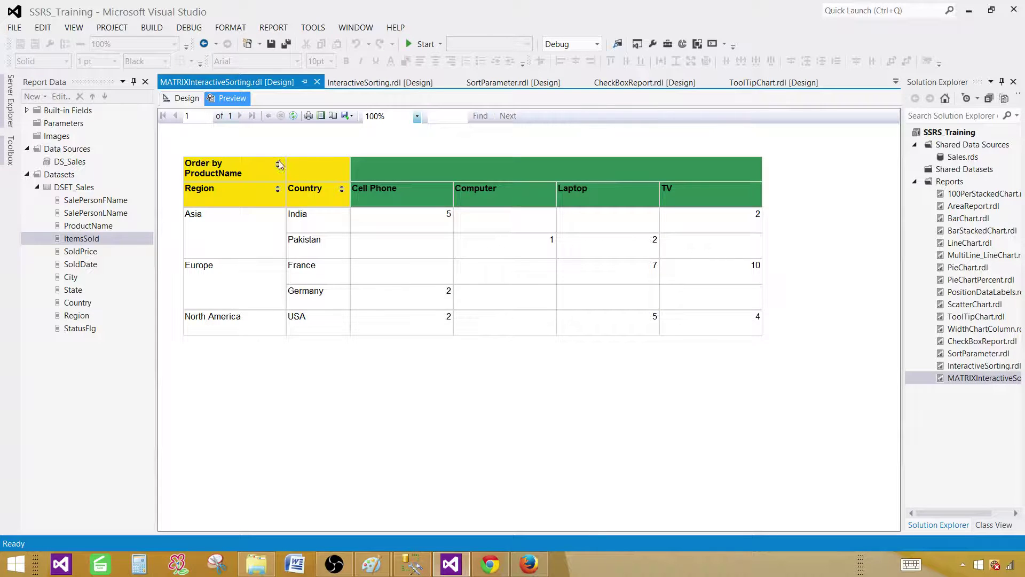
{"action": "left_click", "coordinate": [278, 163]}
{"action": "left_click", "coordinate": [277, 163]}
{"action": "left_click", "coordinate": [277, 164]}
{"action": "left_click", "coordinate": [292, 116]}
{"action": "left_click", "coordinate": [278, 165]}
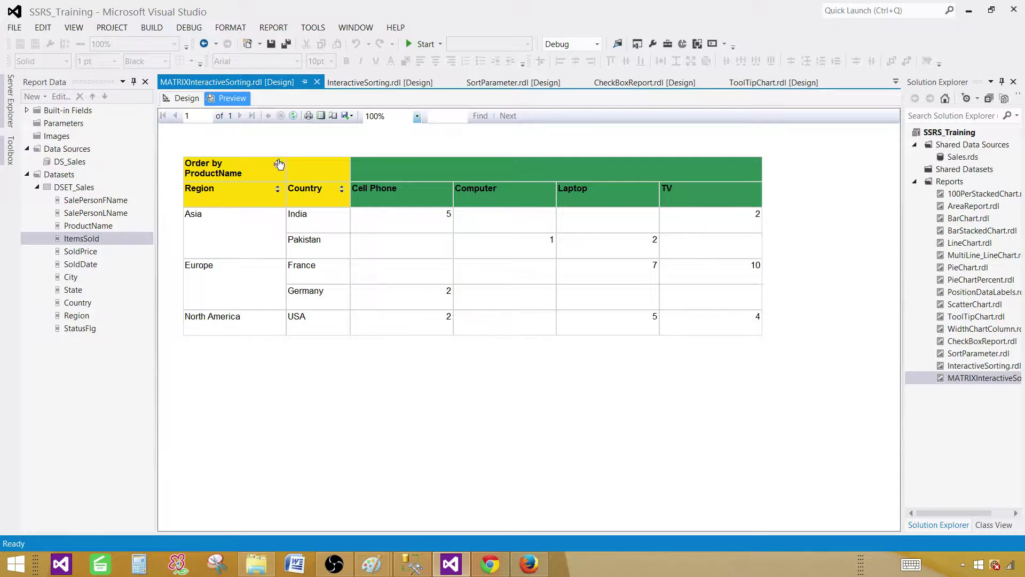